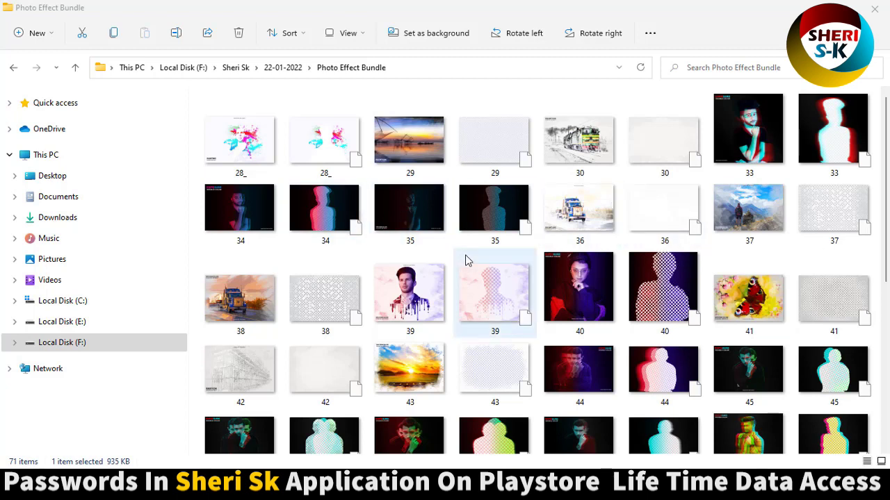
# Browse the Photo Effect Bundle folder and select the template PSD named 40
pyautogui.scroll(-3, 468, 260)
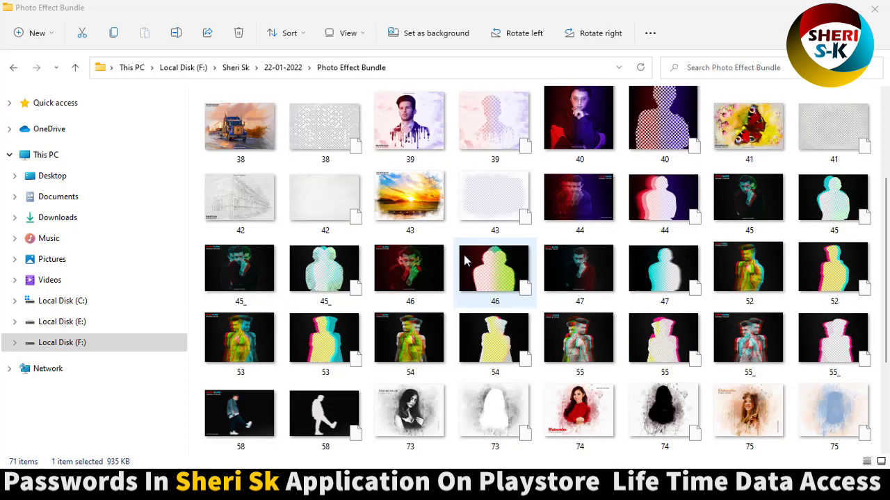
pyautogui.scroll(-3, 464, 259)
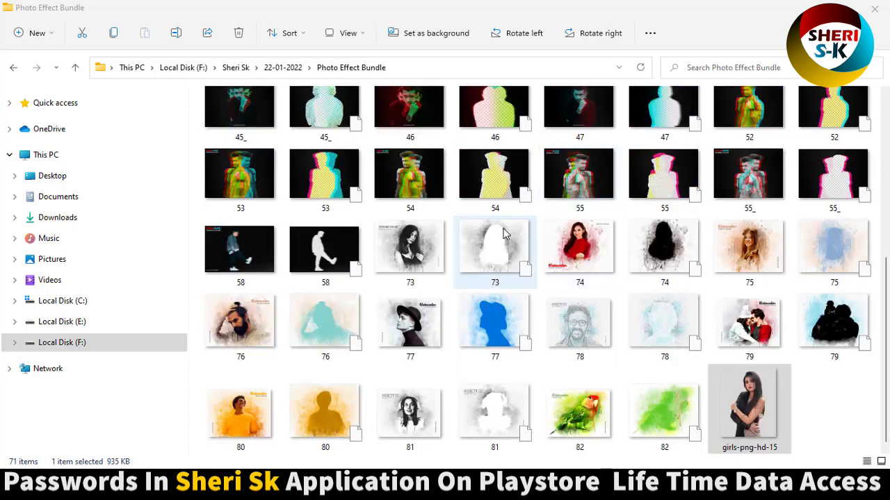
pyautogui.scroll(3, 538, 230)
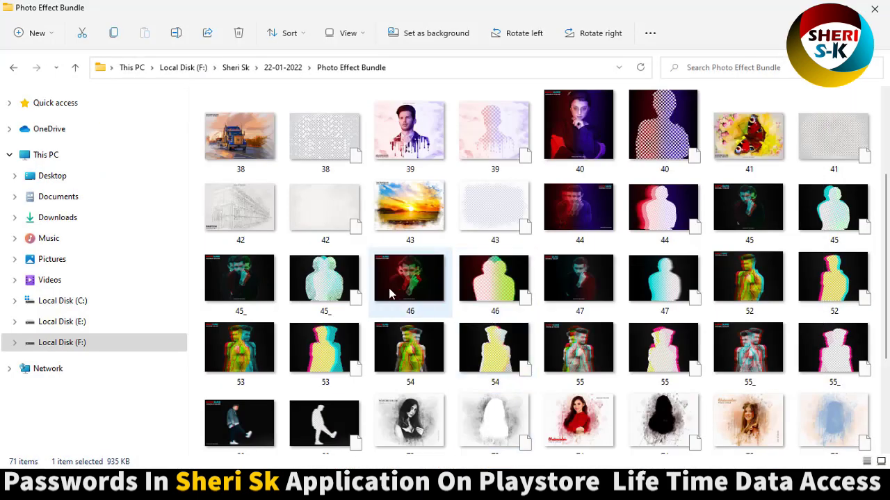
pyautogui.scroll(2, 410, 296)
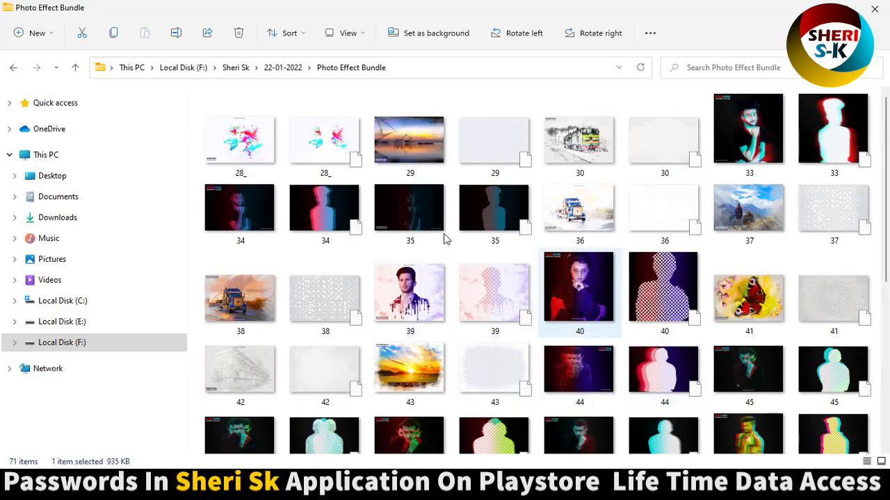
pyautogui.click(358, 147)
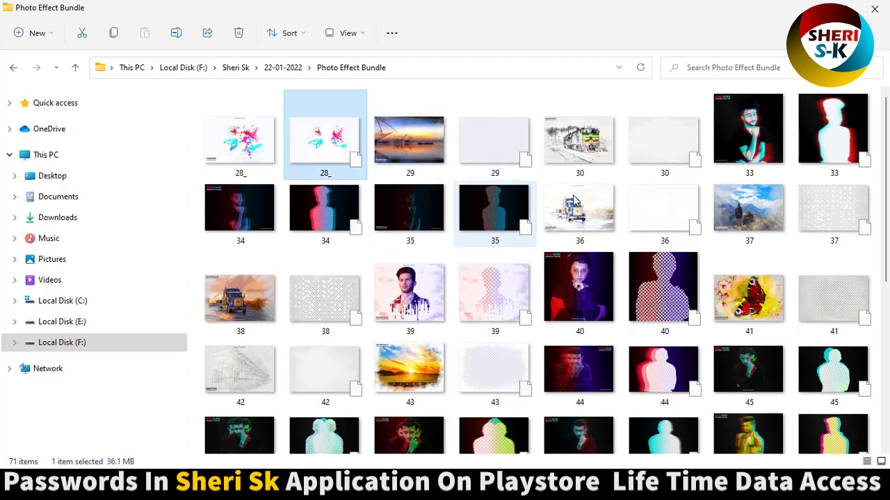
pyautogui.click(757, 147)
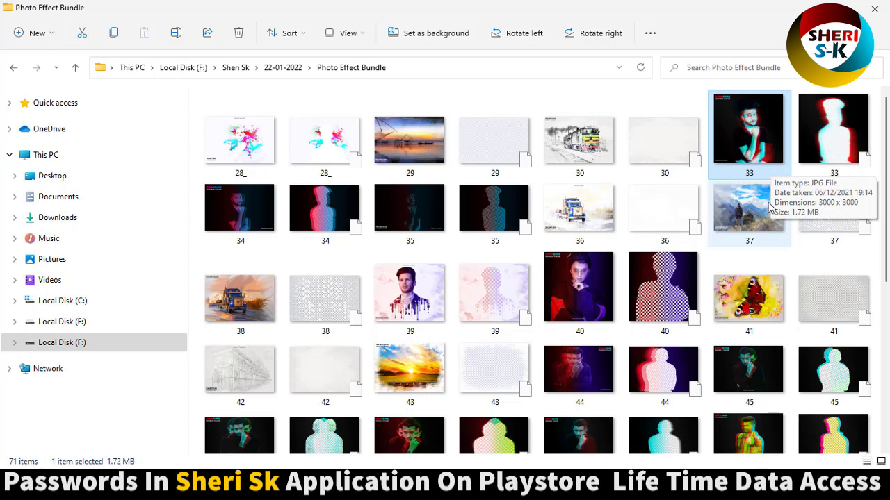
pyautogui.click(658, 301)
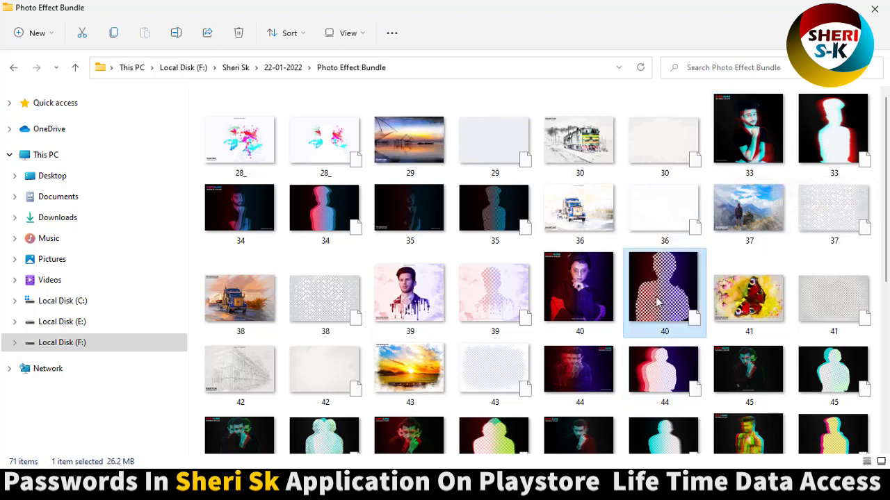
# Open 40.psd, enter the Your Image Here smart object, and delete its Remove This layer
pyautogui.doubleClick(658, 301)
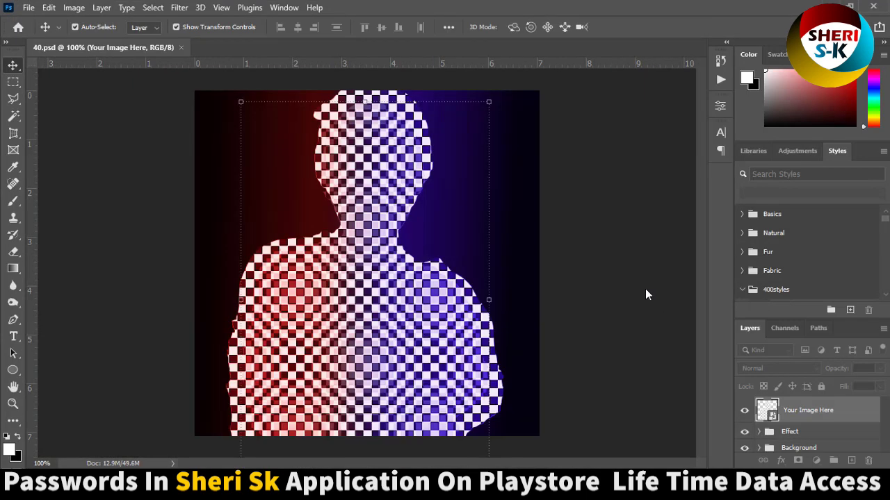
pyautogui.doubleClick(767, 410)
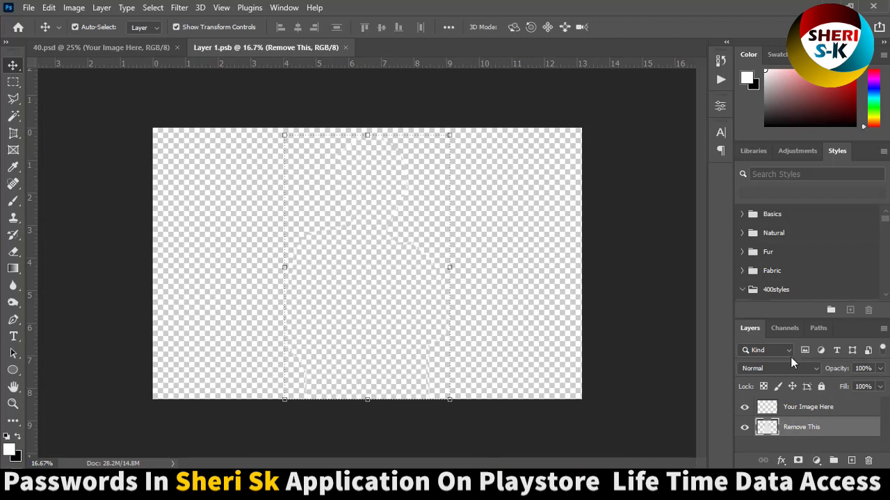
pyautogui.click(868, 461)
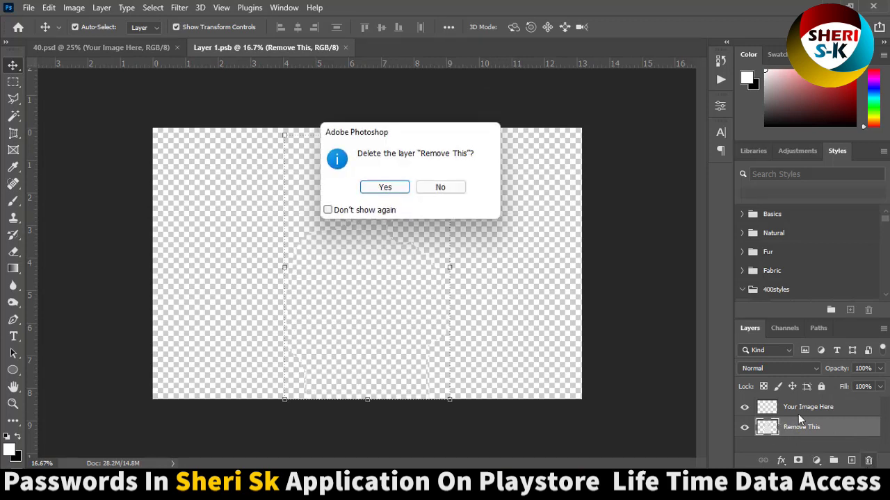
pyautogui.click(391, 208)
pyautogui.click(399, 186)
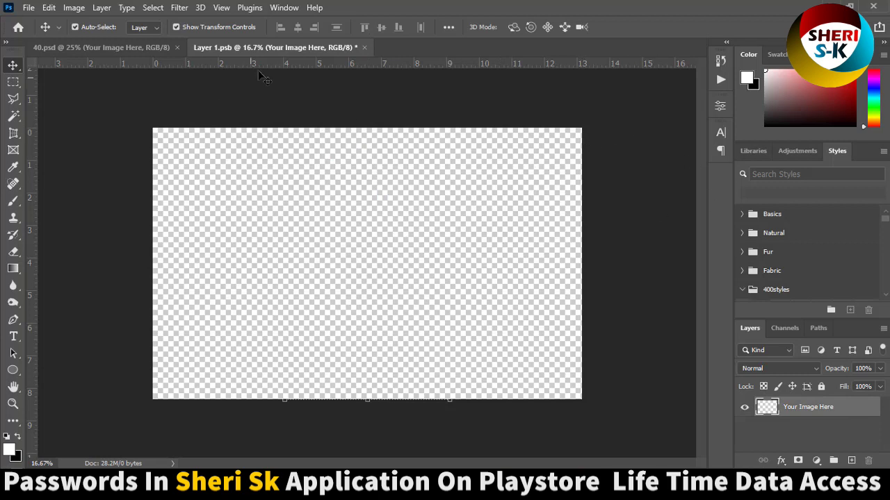
# Use File > Open to browse for the girls-png-hd-15 picture
pyautogui.click(29, 7)
pyautogui.click(42, 33)
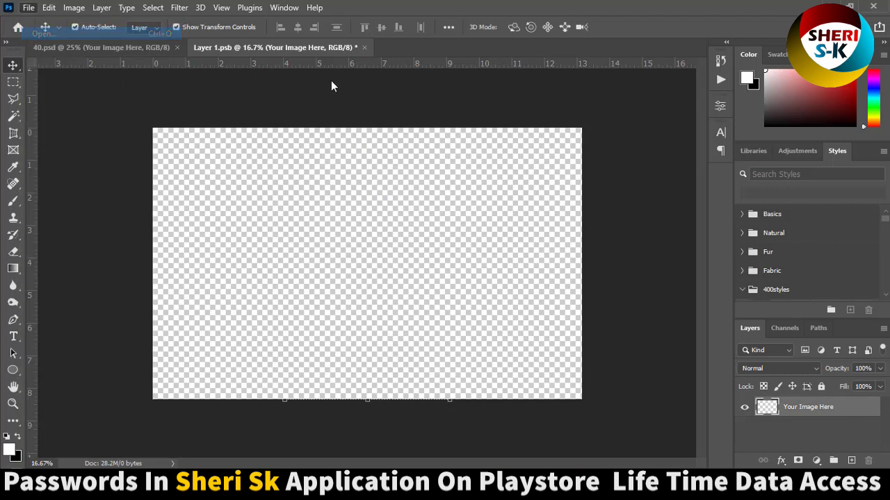
pyautogui.scroll(-1, 876, 207)
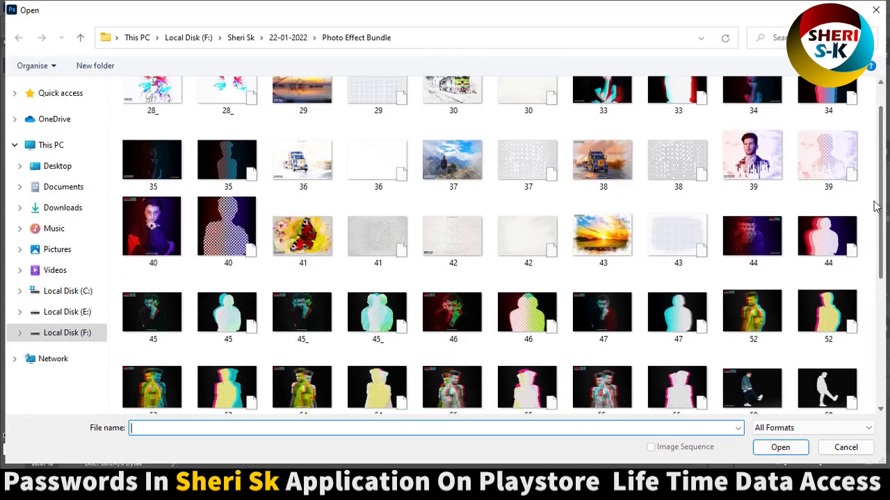
pyautogui.scroll(-10, 876, 206)
# Open girls-png-hd-15 in a floating window and place the woman onto the Layer 1.psb canvas
pyautogui.doubleClick(151, 367)
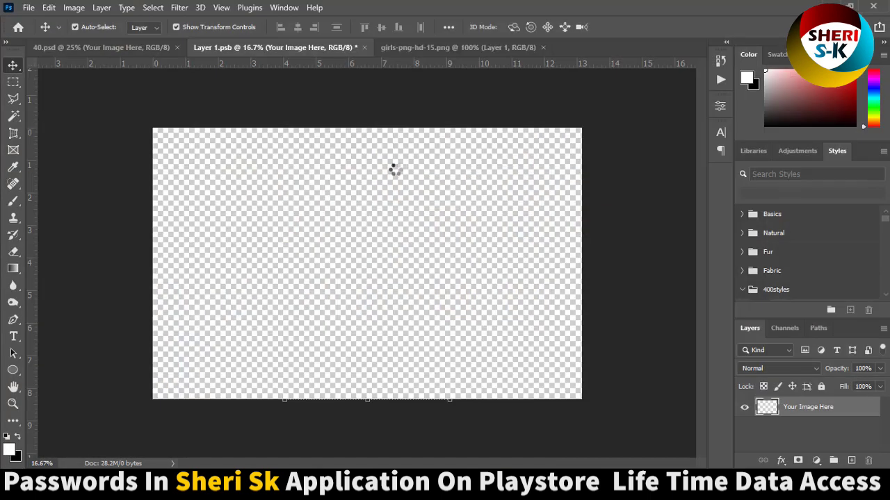
pyautogui.moveTo(461, 47)
pyautogui.mouseDown()
pyautogui.moveTo(561, 225)
pyautogui.moveTo(334, 283)
pyautogui.moveTo(368, 257)
pyautogui.mouseUp()
pyautogui.click(665, 128)
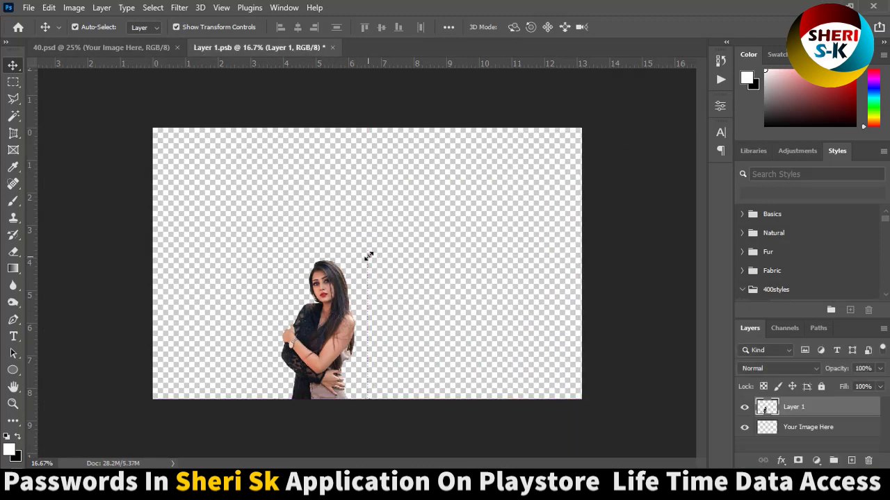
# Scale the woman up to fill the canvas height and save the smart object
pyautogui.hotkey('ctrl', 't')
pyautogui.moveTo(433, 206)
pyautogui.mouseDown()
pyautogui.moveTo(502, 169)
pyautogui.moveTo(502, 158)
pyautogui.mouseUp()
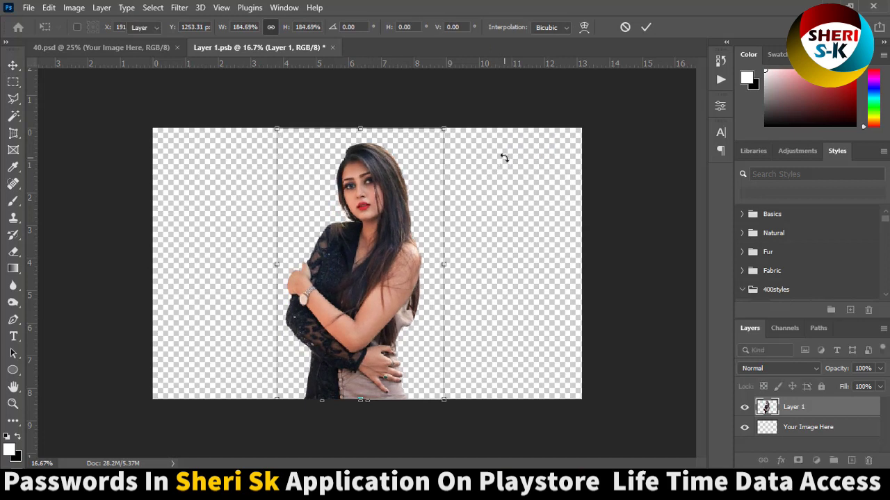
pyautogui.press('Return')
pyautogui.hotkey('ctrl', 's')
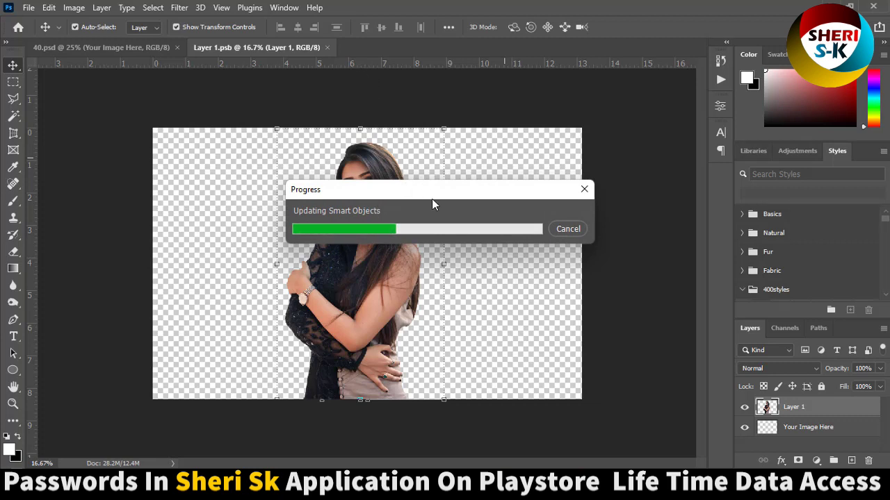
pyautogui.scroll(-3, 556, 254)
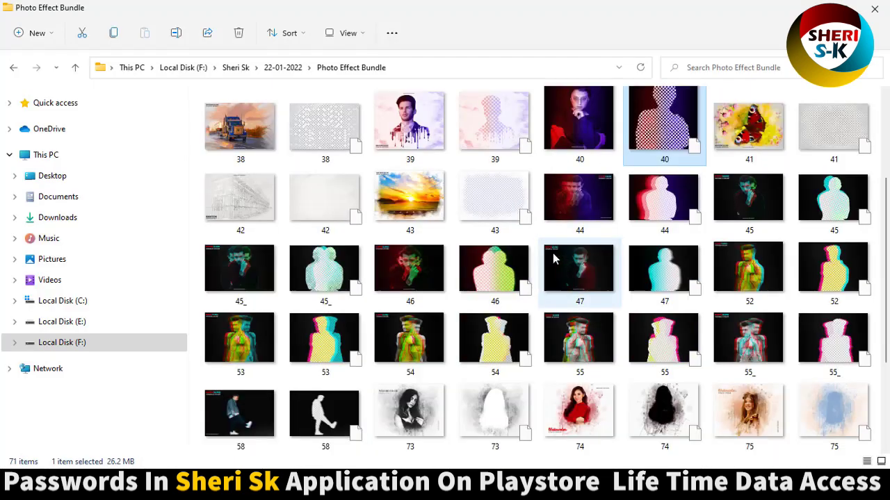
pyautogui.scroll(-2, 554, 258)
pyautogui.moveTo(580, 417)
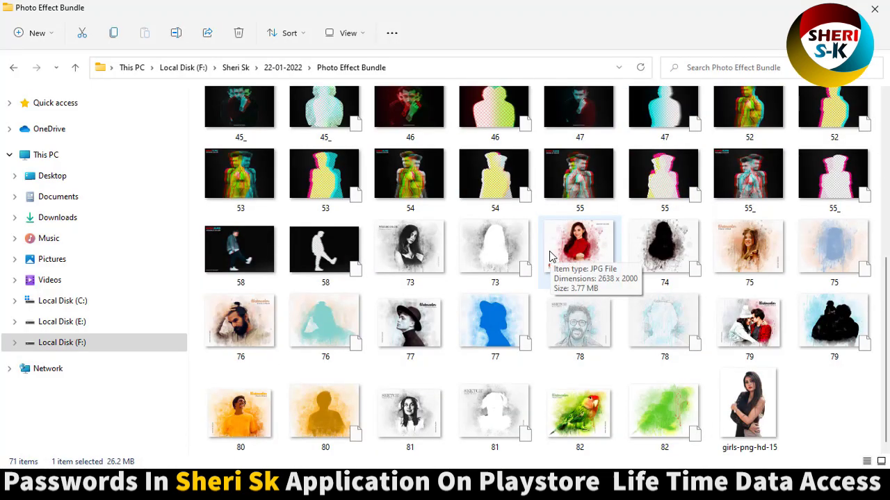
pyautogui.scroll(4, 547, 253)
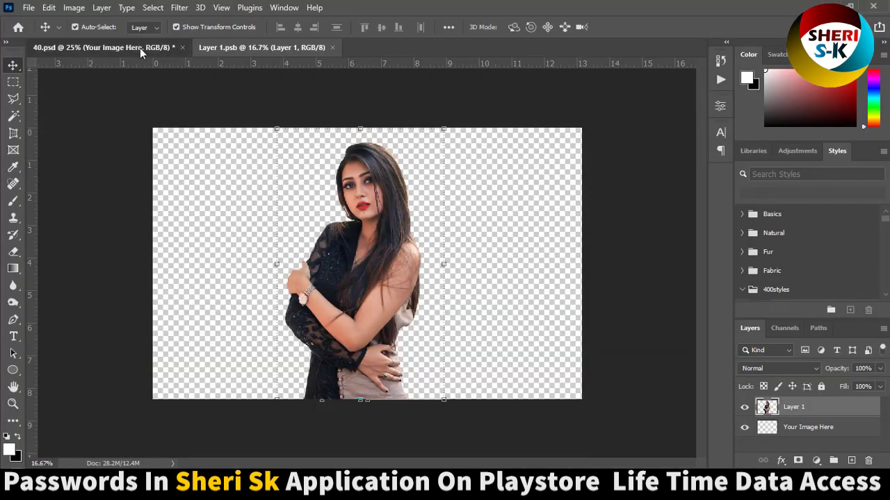
# Preview 40.psd, then shrink the woman toward the lower middle of the smart object
pyautogui.click(140, 48)
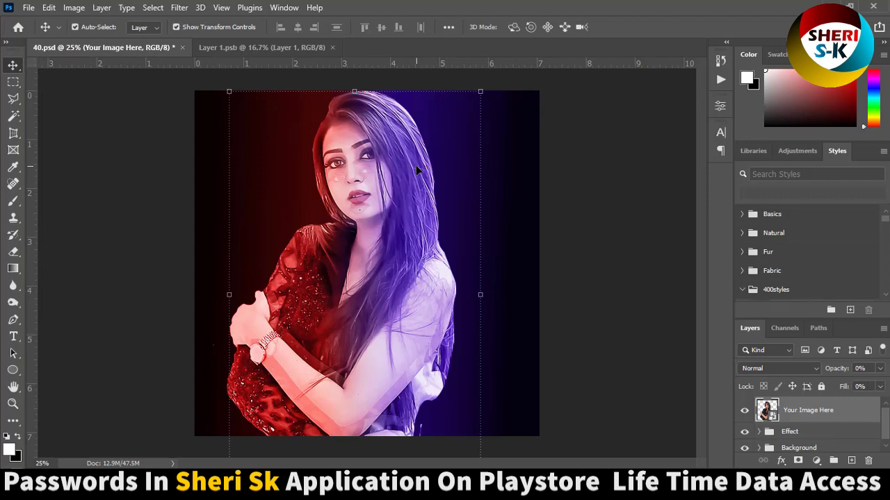
pyautogui.click(251, 47)
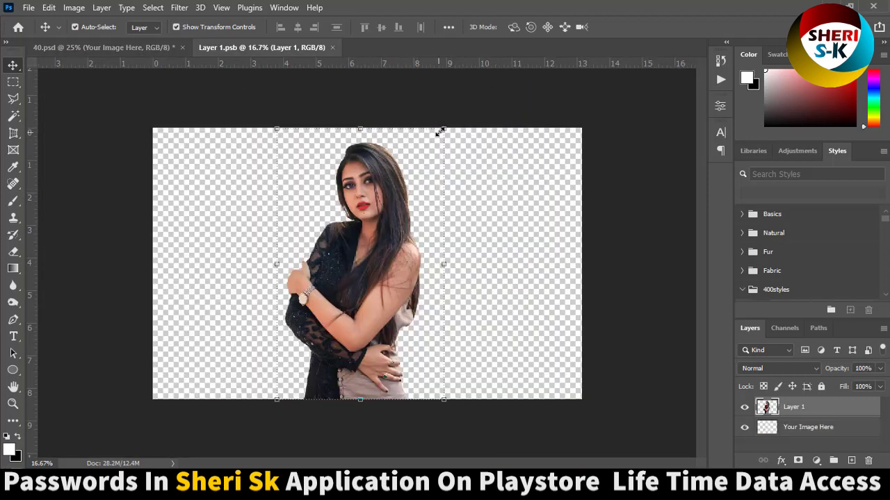
pyautogui.moveTo(441, 130); pyautogui.dragTo(392, 213)
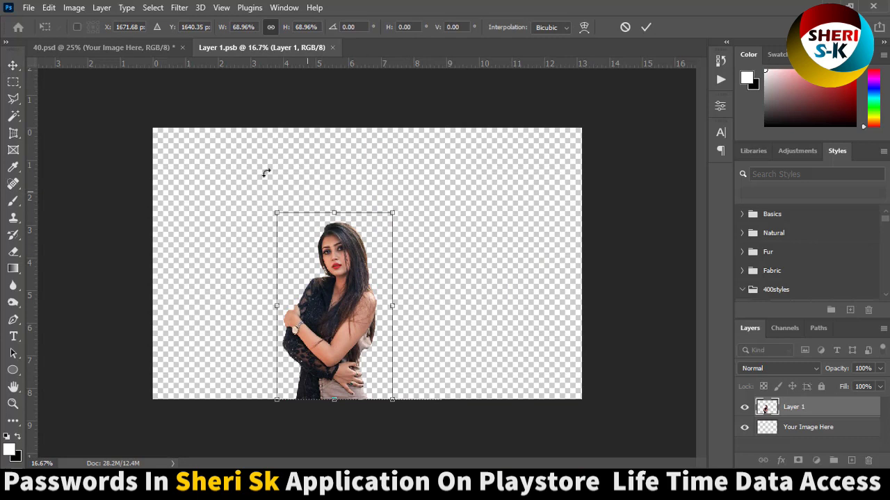
pyautogui.click(145, 49)
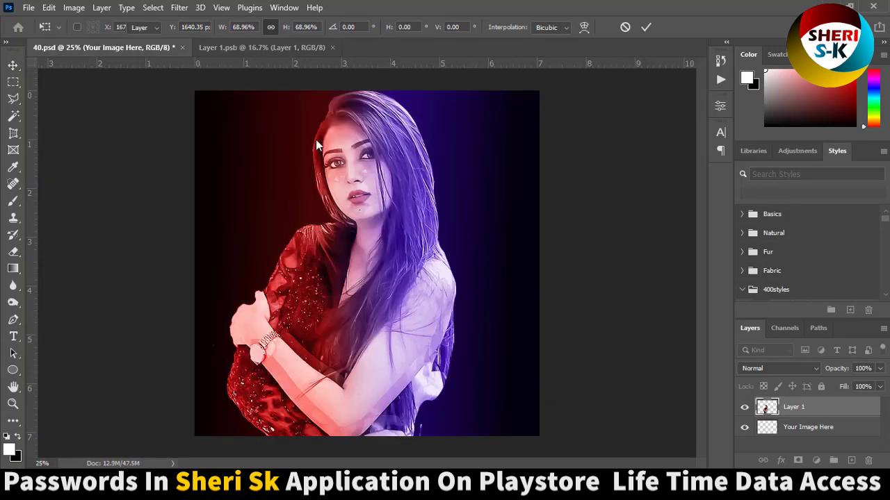
# Close the smart object and 40.psd, discarding changes to 40.psd
pyautogui.click(332, 47)
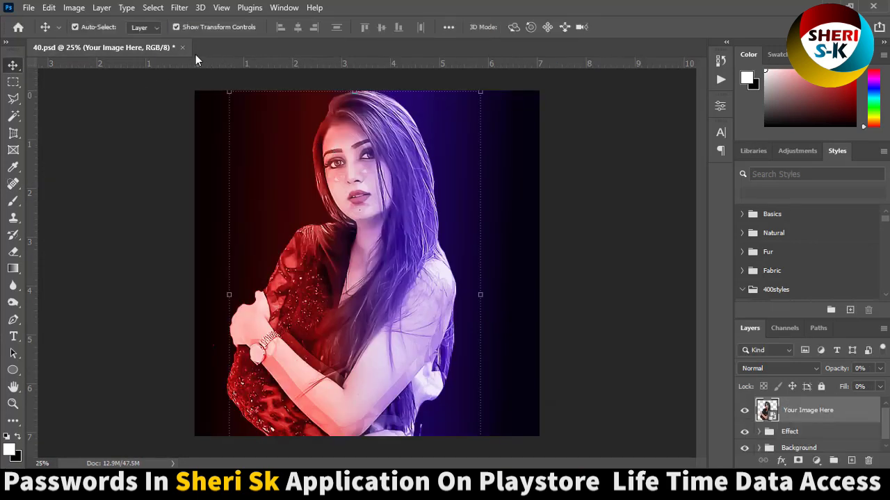
pyautogui.click(181, 47)
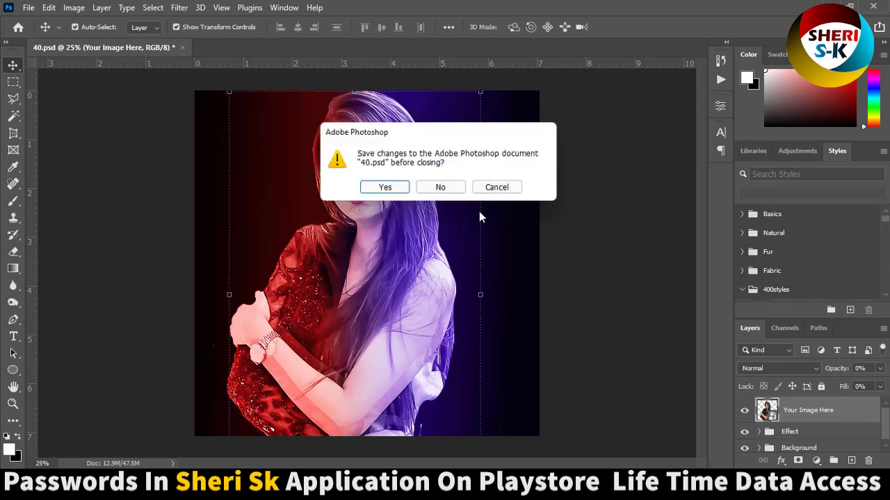
pyautogui.click(448, 191)
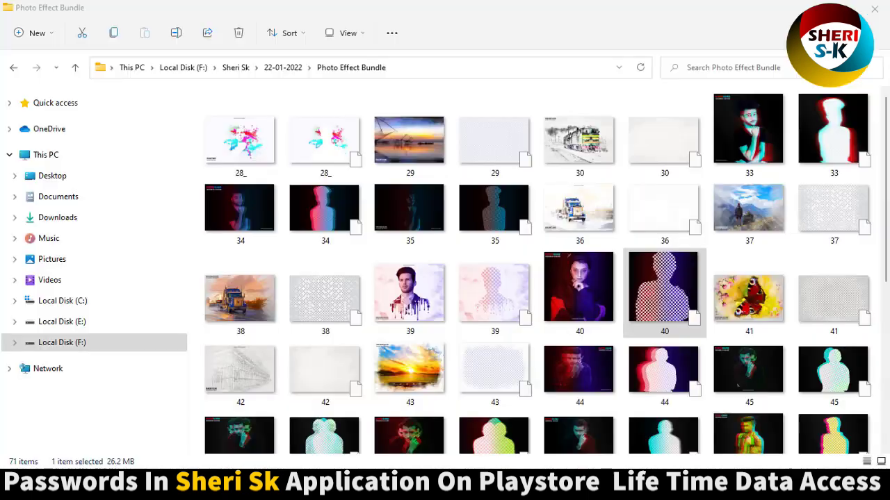
# Select the 47 template in the bundle folder and open it in Photoshop
pyautogui.scroll(-3, 444, 338)
pyautogui.scroll(1, 486, 292)
pyautogui.click(589, 268)
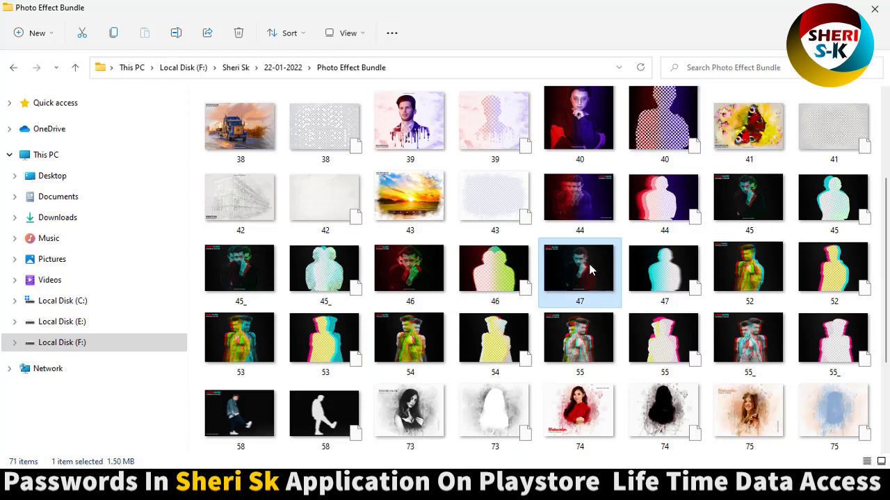
pyautogui.click(663, 282)
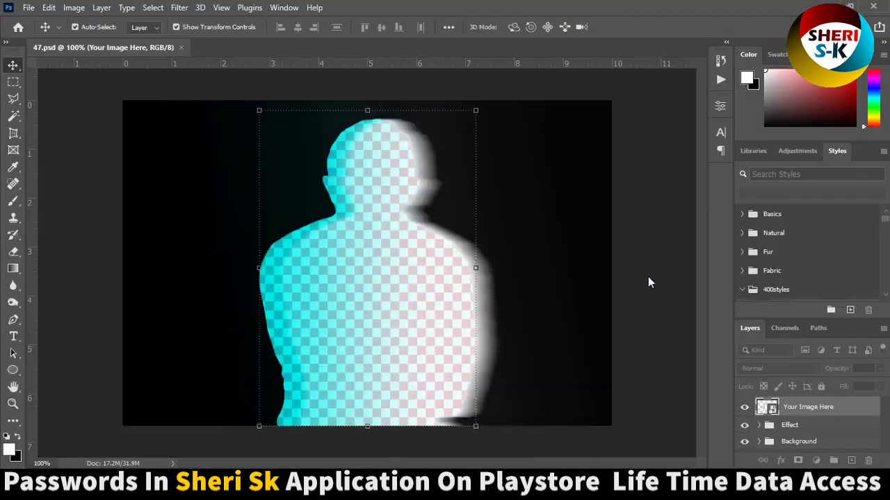
# Delete template 47's Remove This placeholder layer, then open girls-png-hd-15 in Photoshop from Explorer
pyautogui.doubleClick(772, 411)
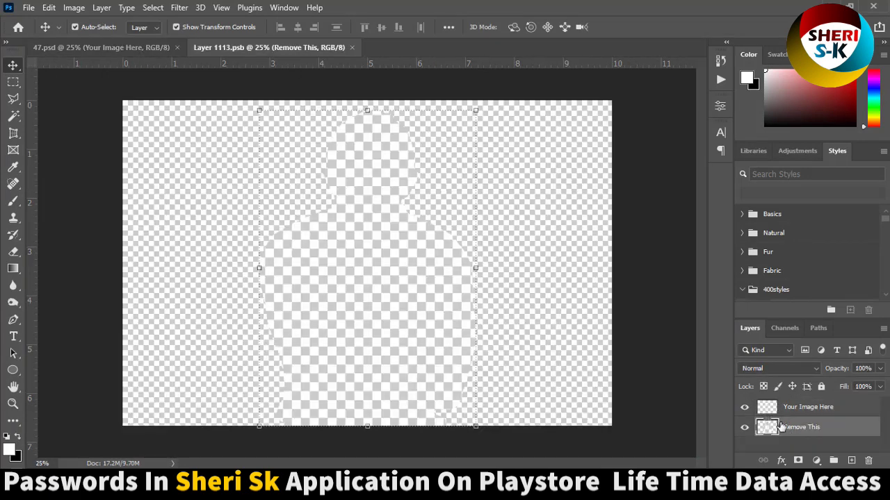
pyautogui.press('Delete')
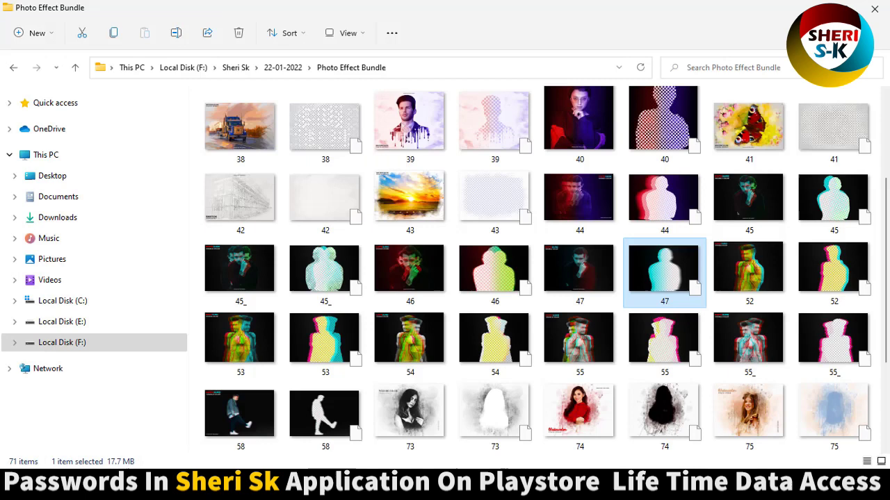
pyautogui.scroll(-3, 443, 447)
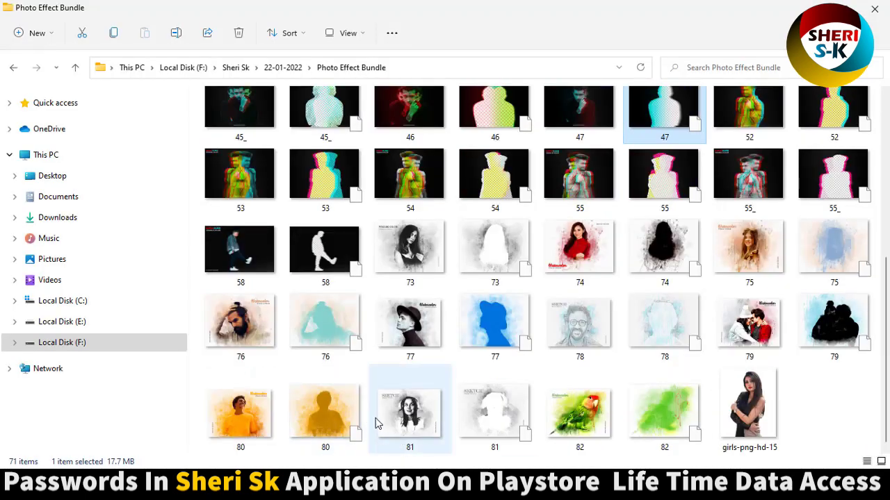
pyautogui.click(747, 419)
pyautogui.rightClick(742, 424)
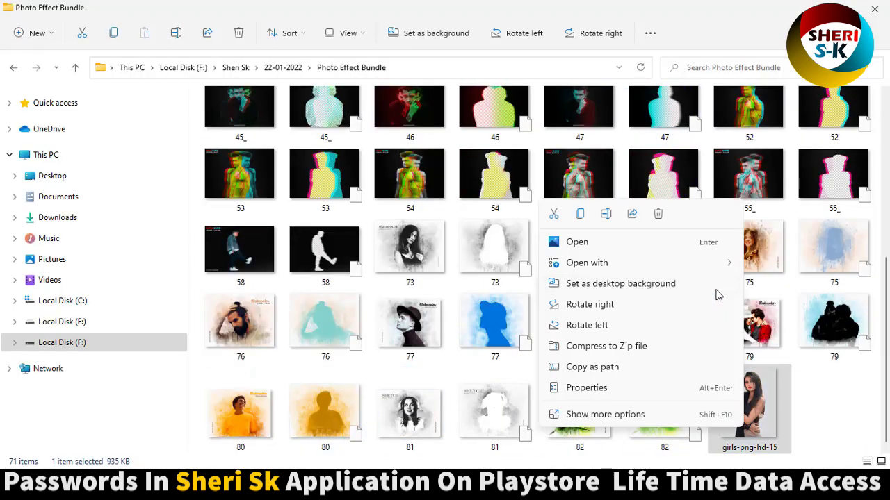
pyautogui.click(623, 285)
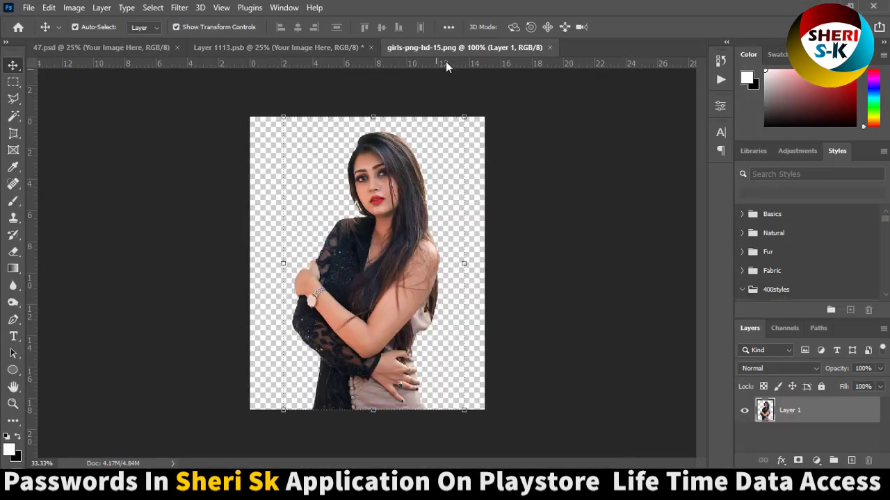
# Copy the woman into template 47's smart object, move her to the lower middle, and save
pyautogui.moveTo(449, 48)
pyautogui.mouseDown()
pyautogui.moveTo(495, 99)
pyautogui.moveTo(536, 125)
pyautogui.mouseUp()
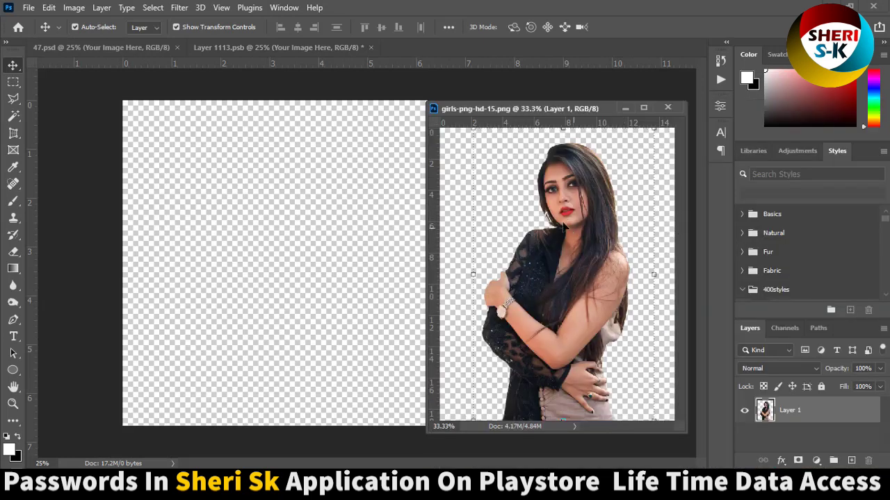
pyautogui.moveTo(565, 205); pyautogui.dragTo(361, 310)
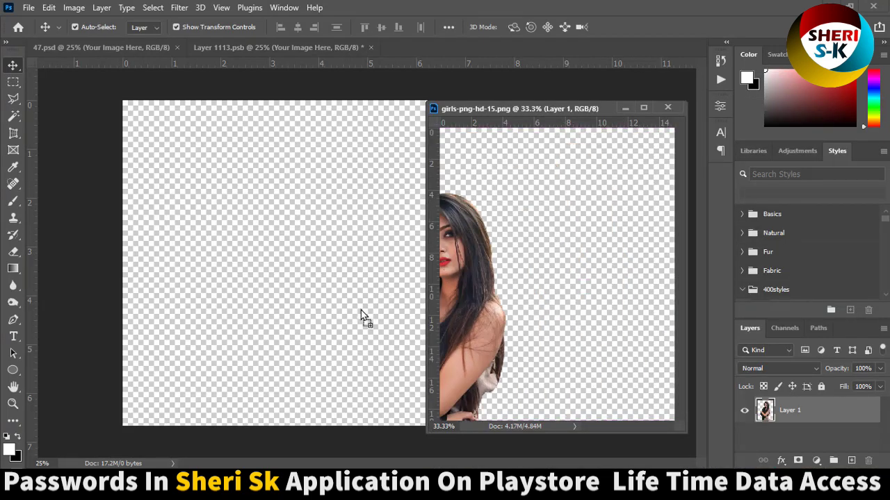
pyautogui.moveTo(397, 250); pyautogui.dragTo(398, 252)
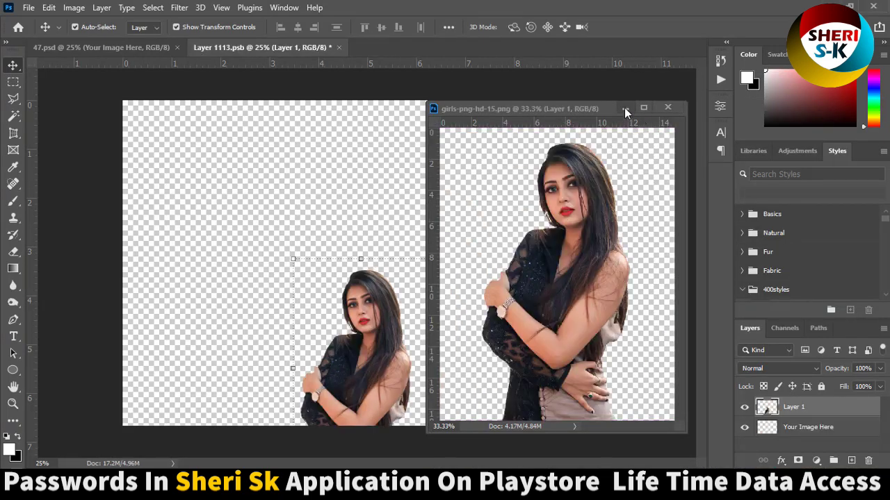
pyautogui.click(624, 108)
pyautogui.moveTo(364, 347)
pyautogui.mouseDown()
pyautogui.moveTo(353, 294)
pyautogui.moveTo(370, 292)
pyautogui.mouseUp()
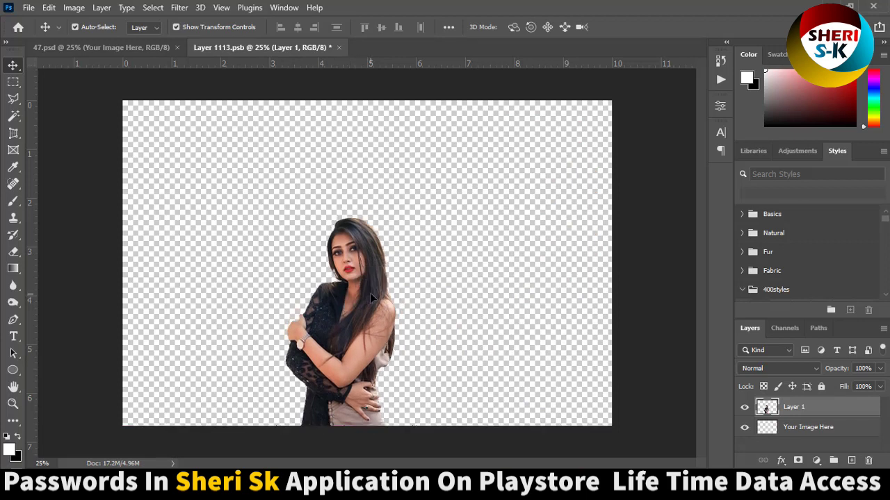
pyautogui.hotkey('ctrl', 's')
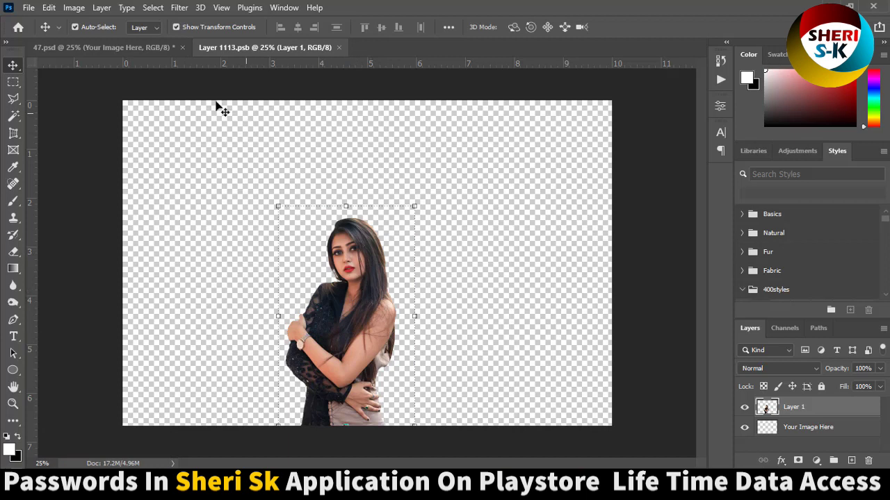
# Enlarge the woman to about 119% in the smart object and save it
pyautogui.click(132, 48)
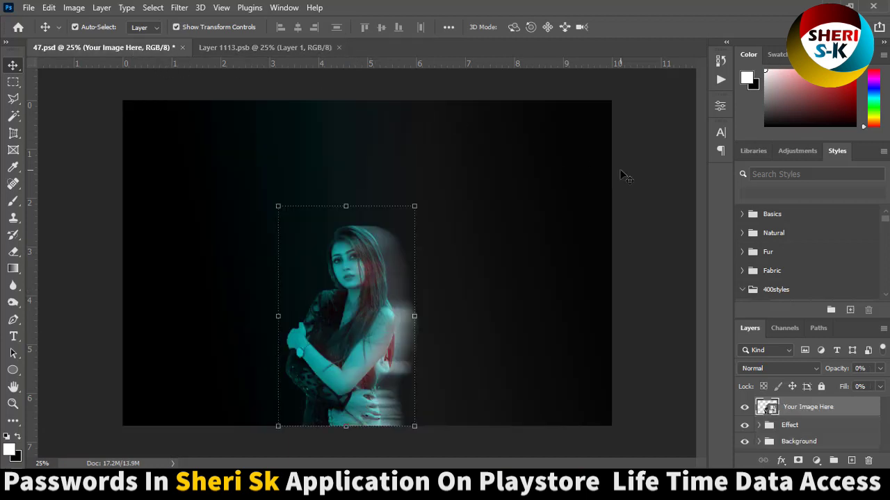
pyautogui.click(277, 48)
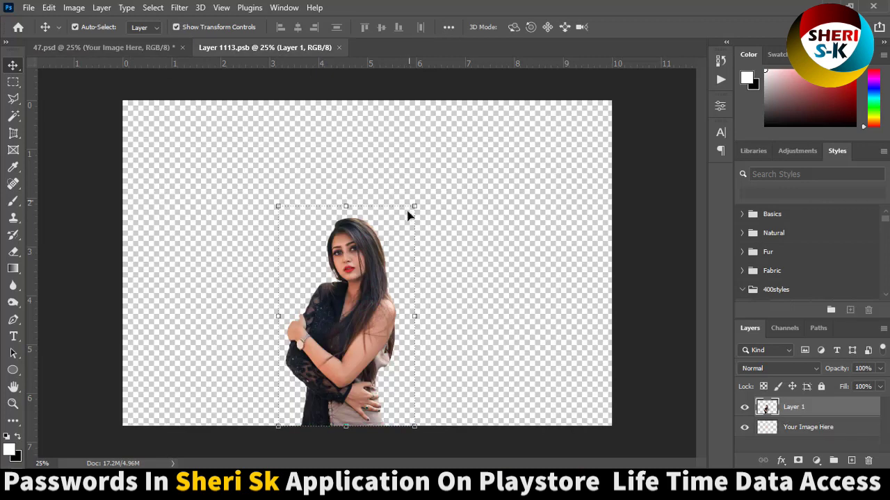
pyautogui.moveTo(413, 206); pyautogui.dragTo(439, 165)
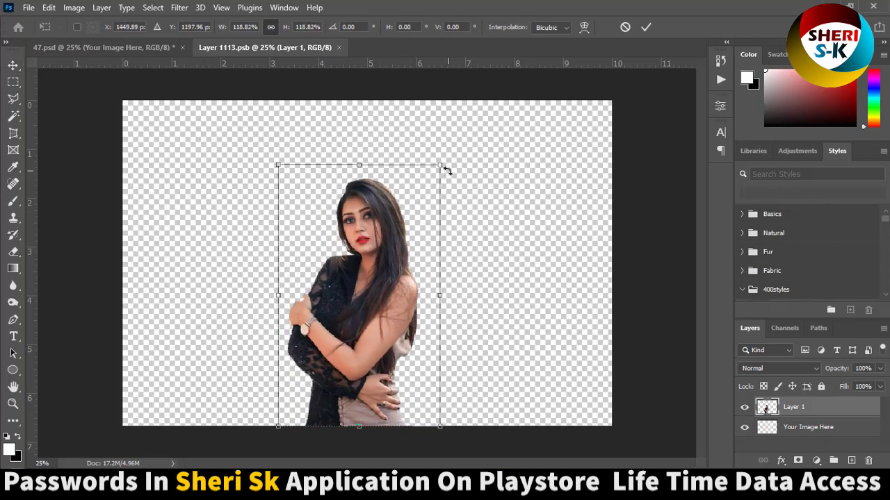
pyautogui.press('Return')
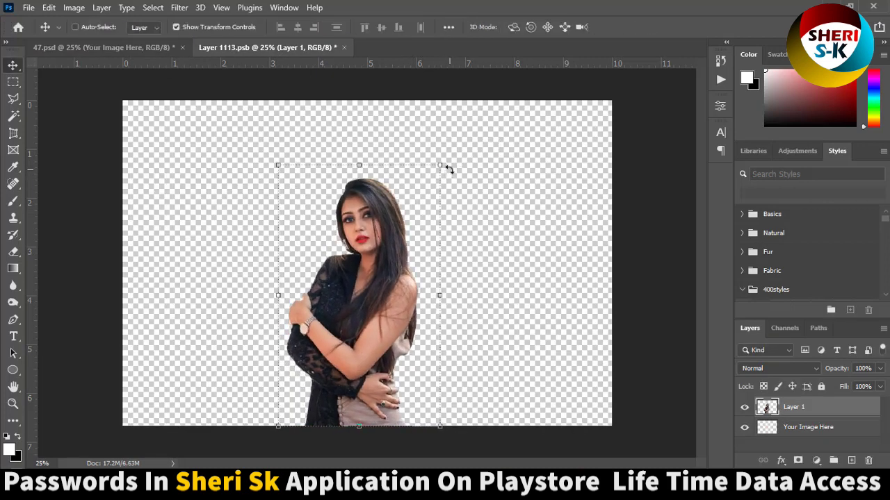
pyautogui.hotkey('ctrl', 's')
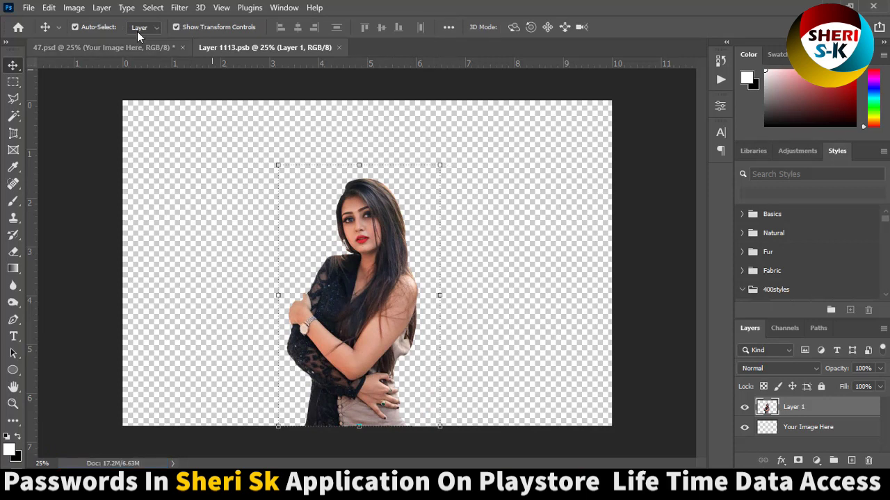
# Review template 47, close it without saving, and open template 73
pyautogui.click(137, 45)
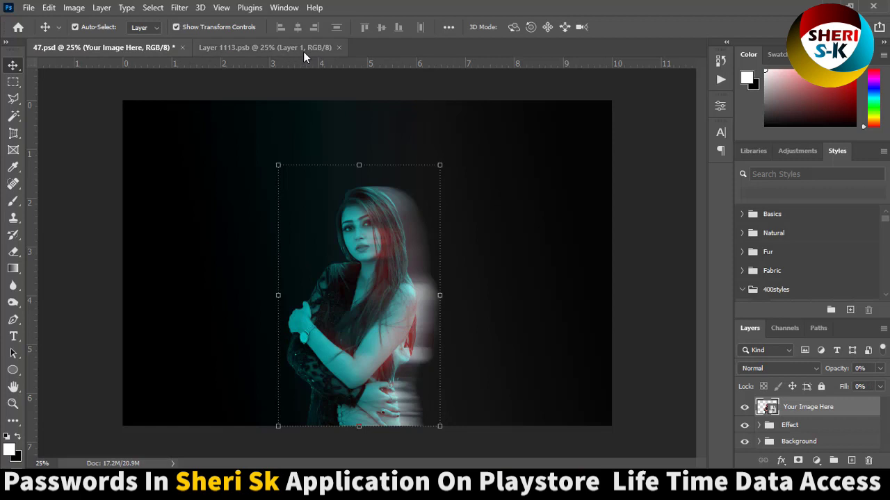
pyautogui.click(339, 47)
pyautogui.click(183, 48)
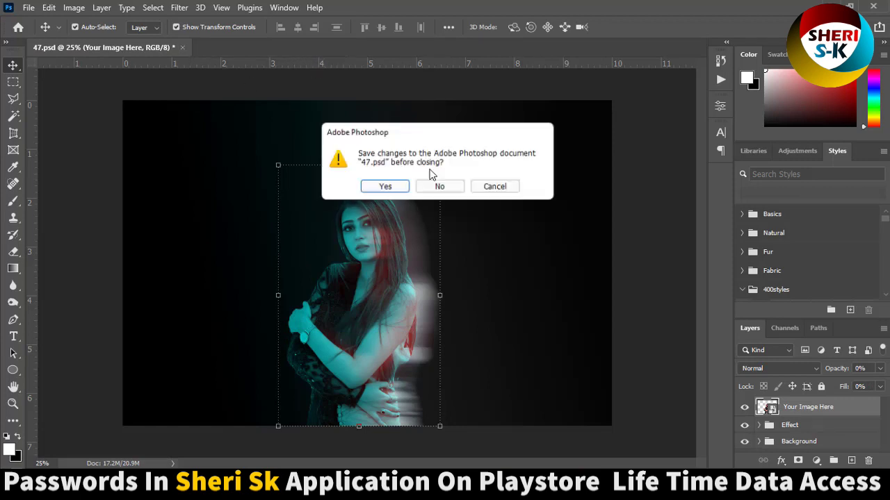
pyautogui.click(438, 187)
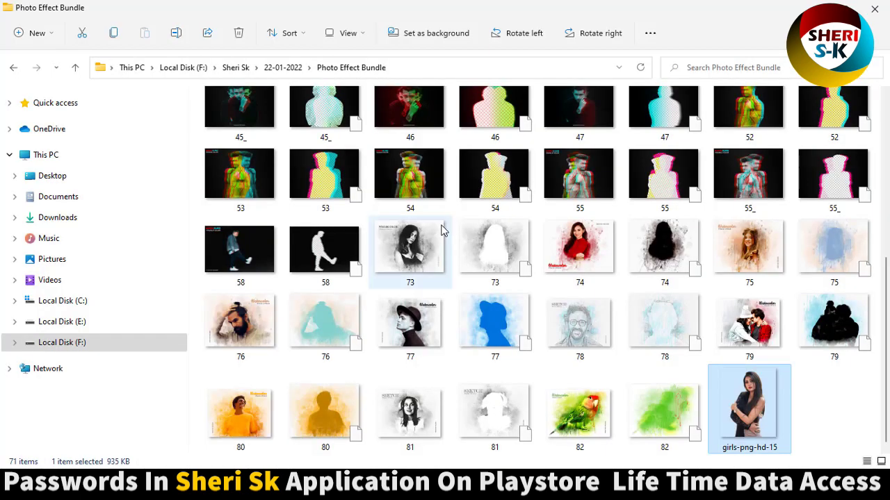
pyautogui.click(497, 260)
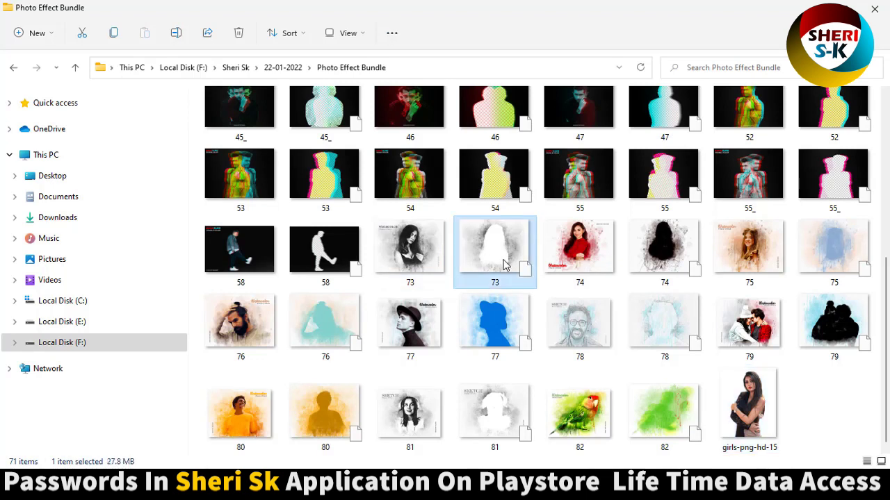
pyautogui.doubleClick(465, 223)
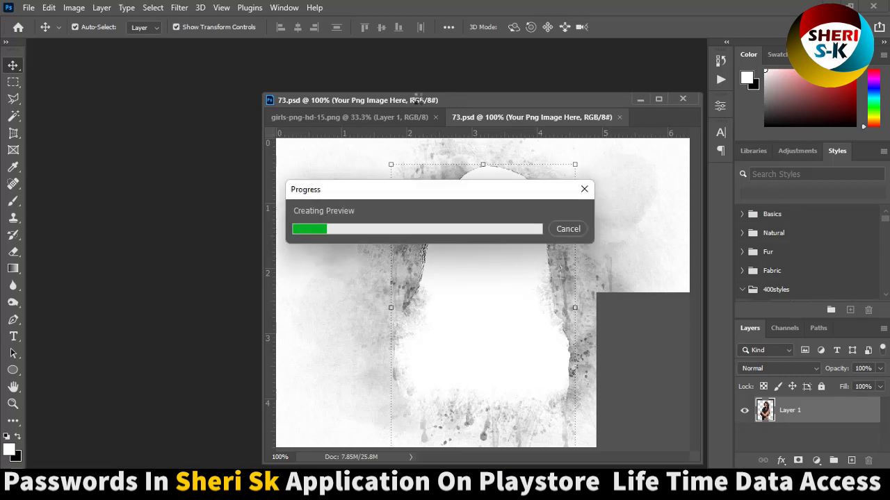
# Float template 73 and the woman image side by side and expand Your Png Image Here
pyautogui.moveTo(417, 117); pyautogui.dragTo(408, 128)
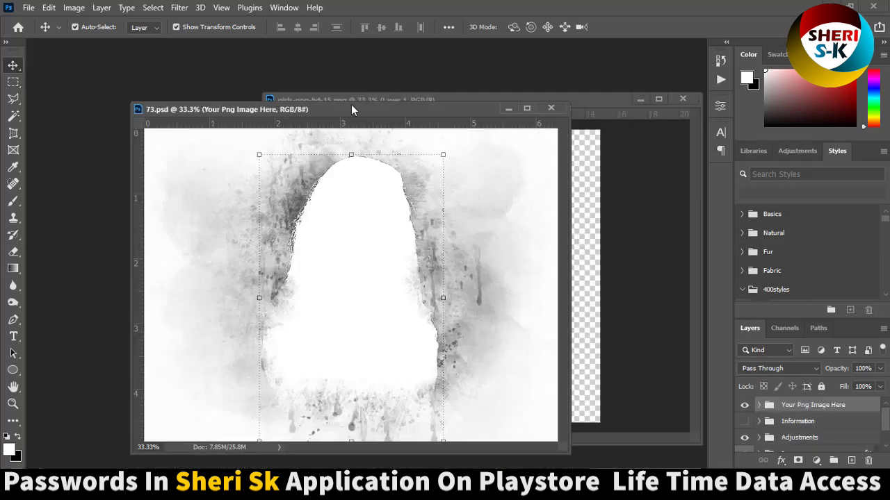
pyautogui.moveTo(316, 109); pyautogui.dragTo(219, 108)
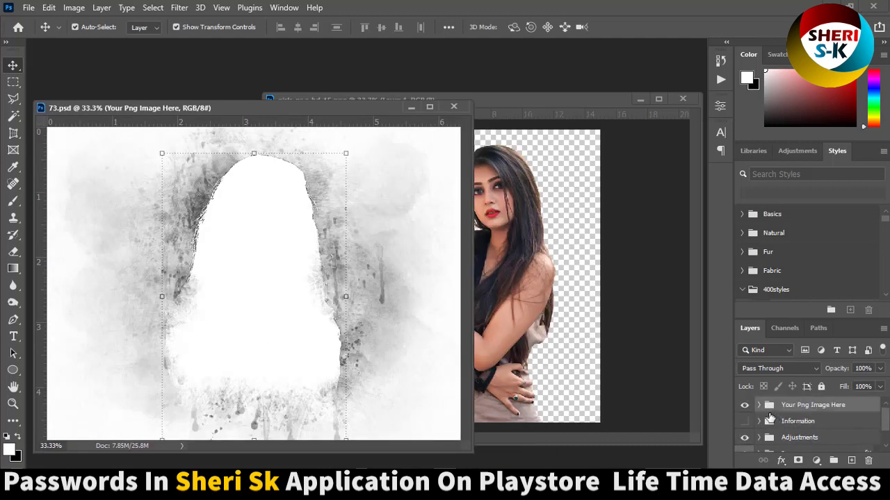
pyautogui.click(758, 405)
# Open the Image copy smart object and delete its image here placeholder layer
pyautogui.doubleClick(779, 426)
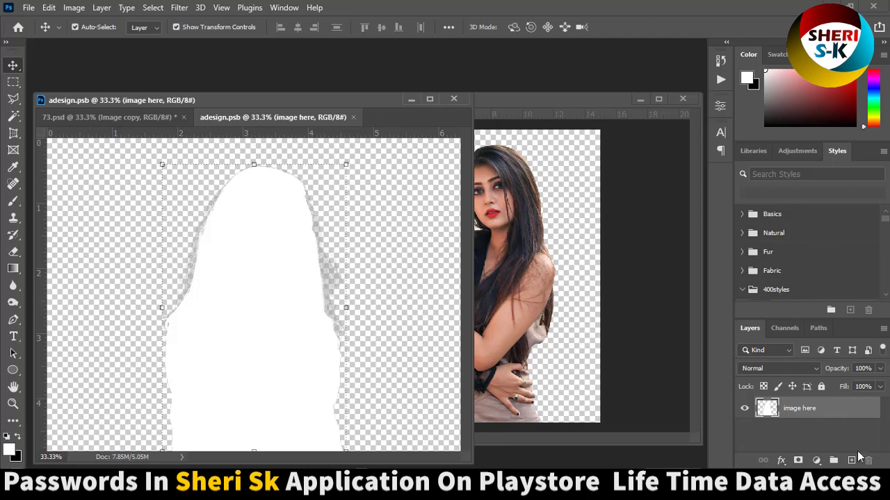
pyautogui.click(852, 460)
pyautogui.click(829, 435)
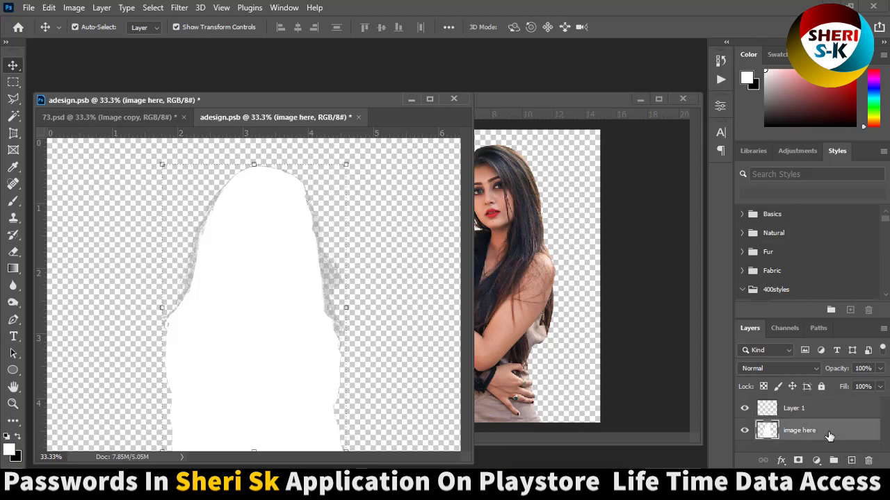
pyautogui.moveTo(829, 435); pyautogui.dragTo(868, 460)
# Drag the woman onto the Image copy canvas, zoom out, and save
pyautogui.click(508, 268)
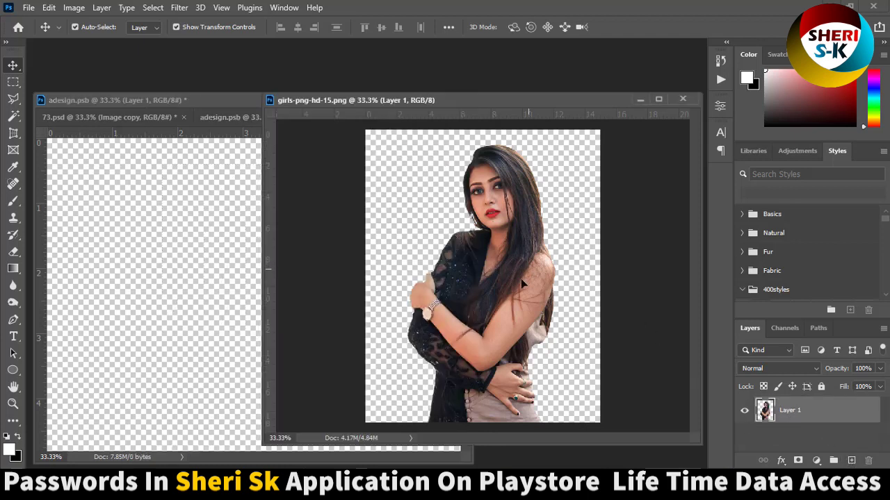
pyautogui.moveTo(524, 283); pyautogui.dragTo(264, 313)
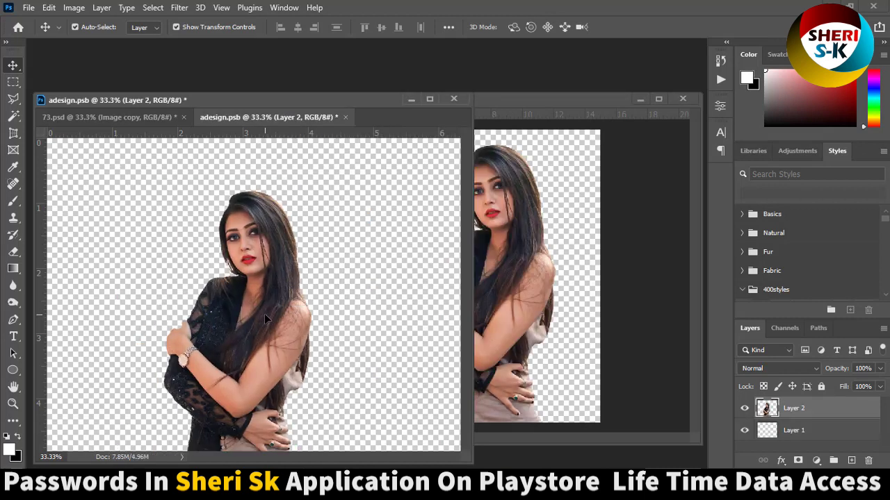
pyautogui.hotkey('ctrl', '-')
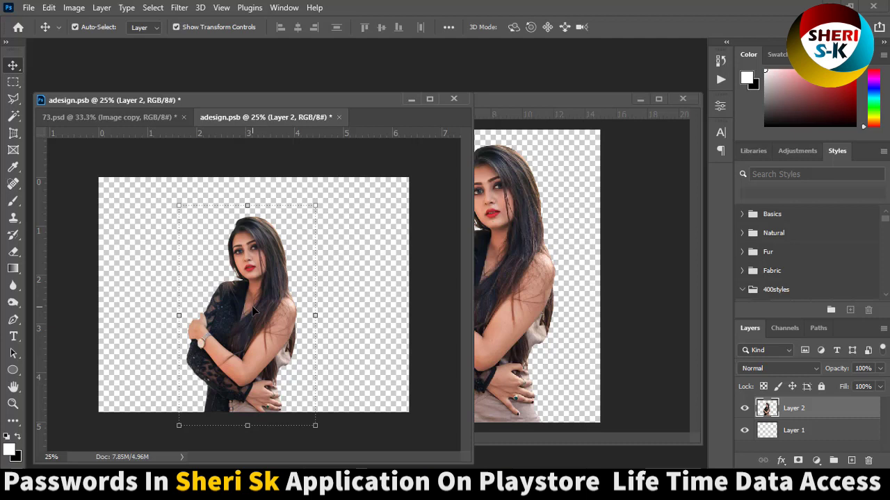
pyautogui.hotkey('ctrl', 's')
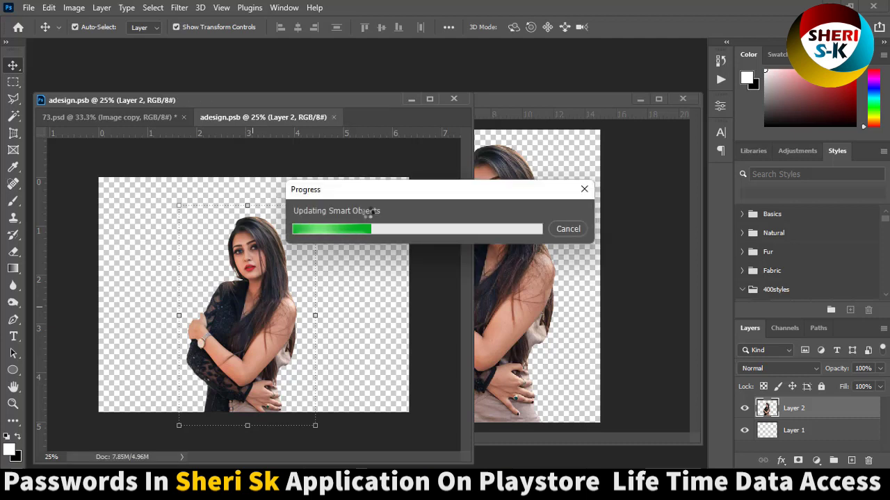
# Review the grey watercolor result, then close template 73 without saving
pyautogui.click(141, 117)
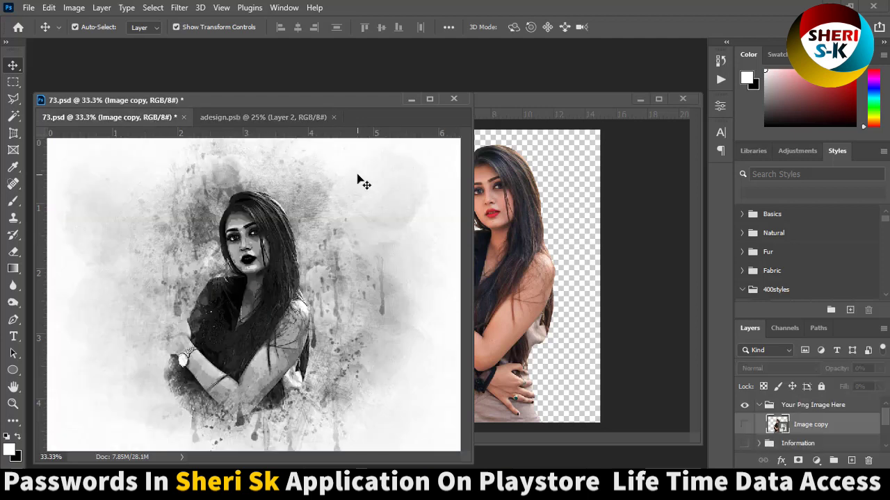
pyautogui.click(455, 101)
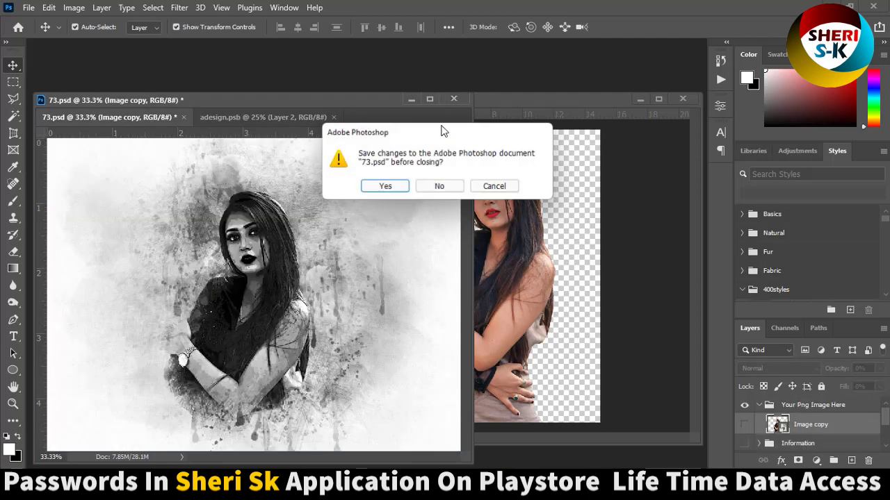
pyautogui.click(436, 185)
pyautogui.hotkey('alt', 'Tab')
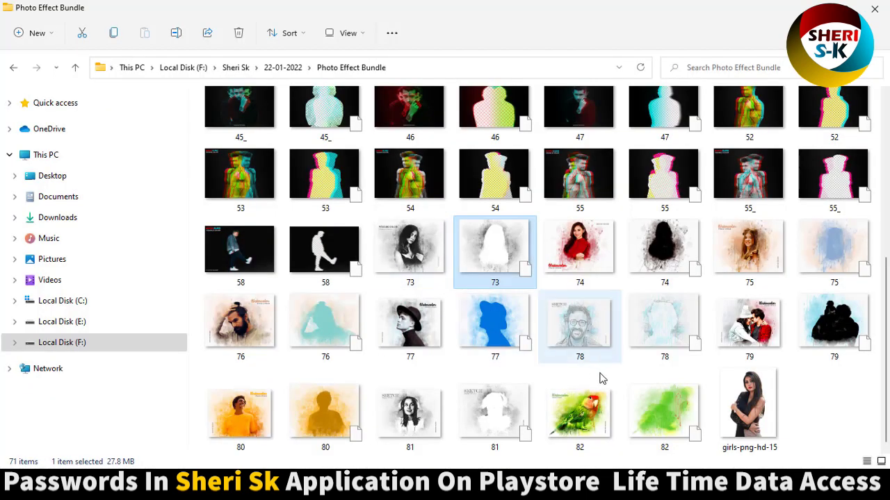
# Preview templates 79, 75, 74 and 55, then choose the 39 template PSD
pyautogui.click(725, 343)
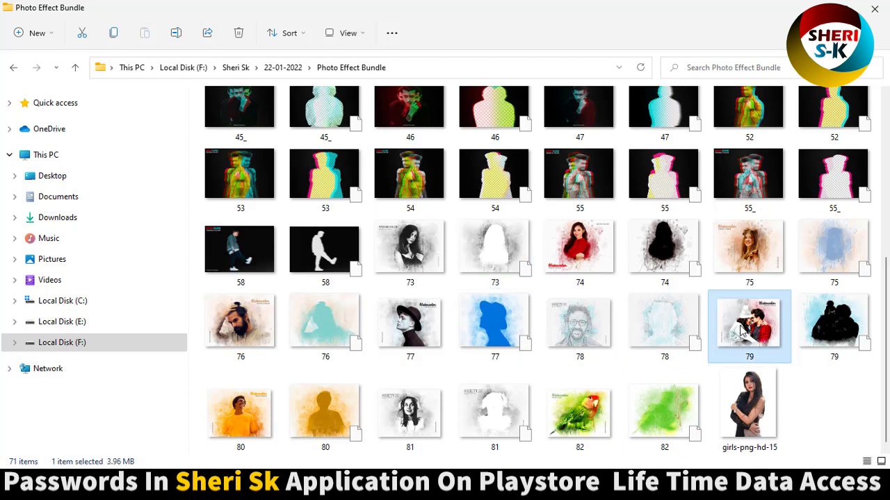
pyautogui.click(738, 259)
pyautogui.click(646, 270)
pyautogui.click(615, 201)
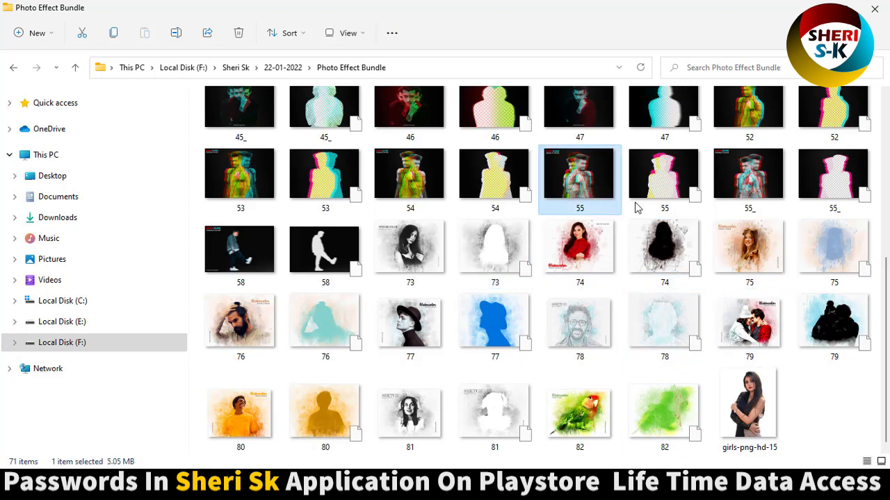
pyautogui.click(654, 196)
pyautogui.scroll(3, 308, 199)
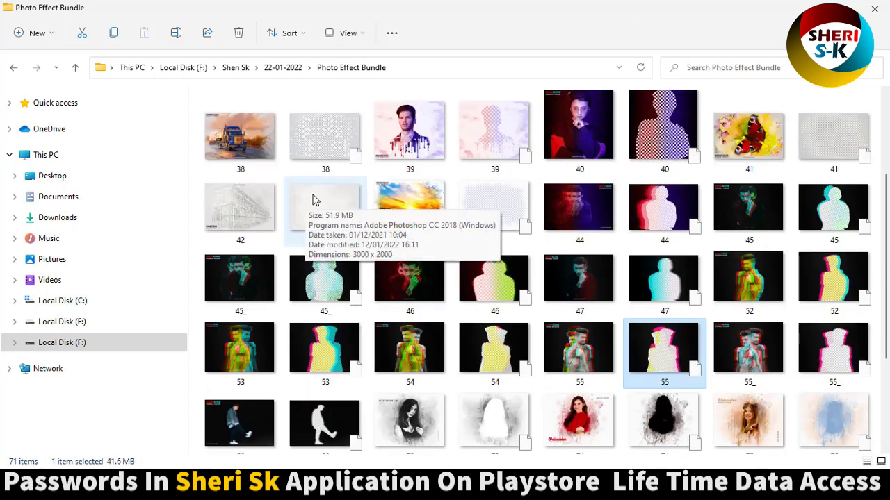
pyautogui.click(411, 159)
pyautogui.click(513, 145)
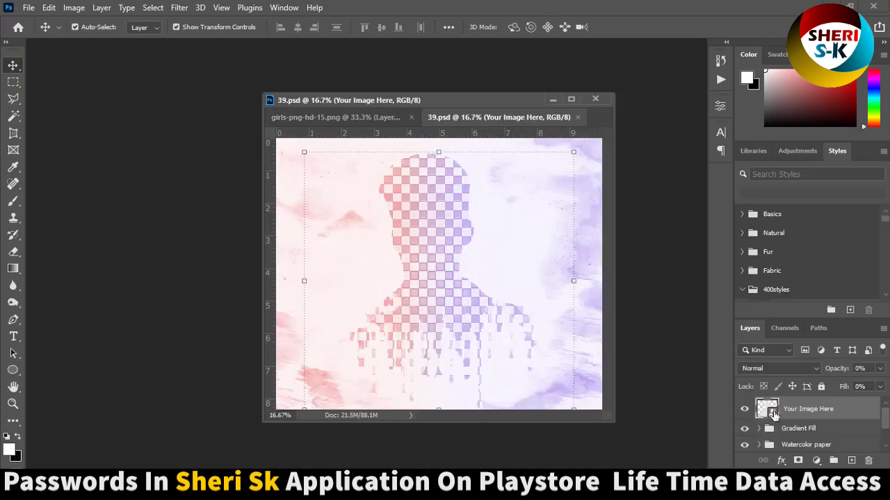
# In template 39's Your Image Here smart object, replace Remove This with the woman image
pyautogui.doubleClick(770, 413)
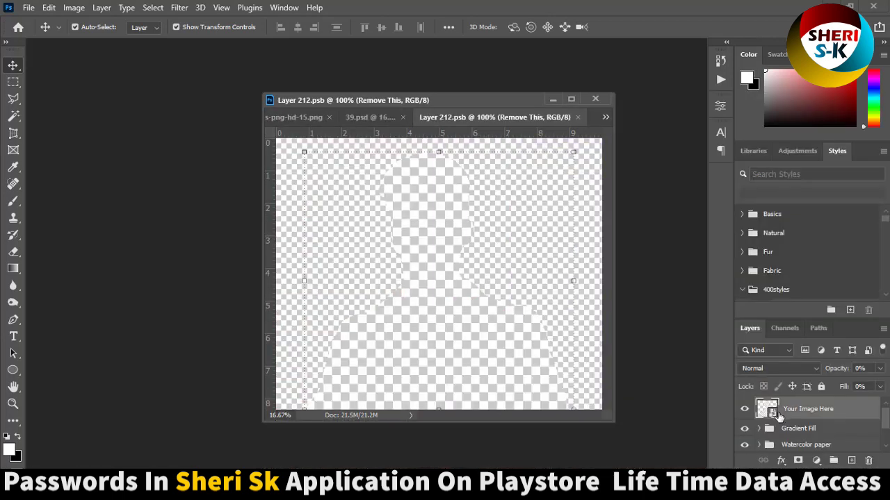
pyautogui.click(869, 462)
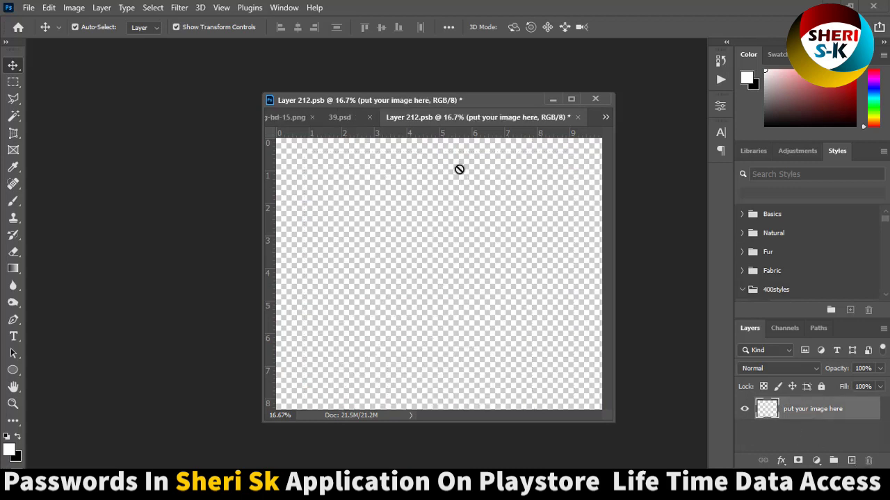
pyautogui.moveTo(348, 116); pyautogui.dragTo(108, 107)
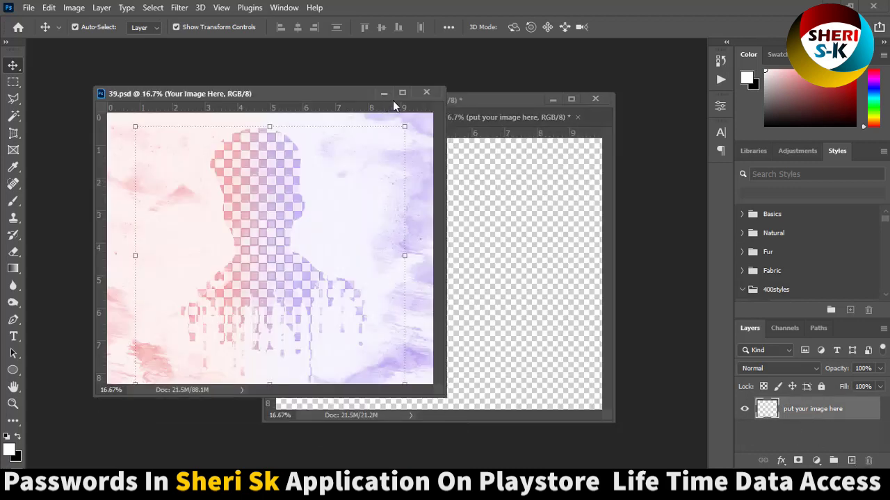
pyautogui.click(461, 98)
pyautogui.moveTo(320, 116); pyautogui.dragTo(443, 187)
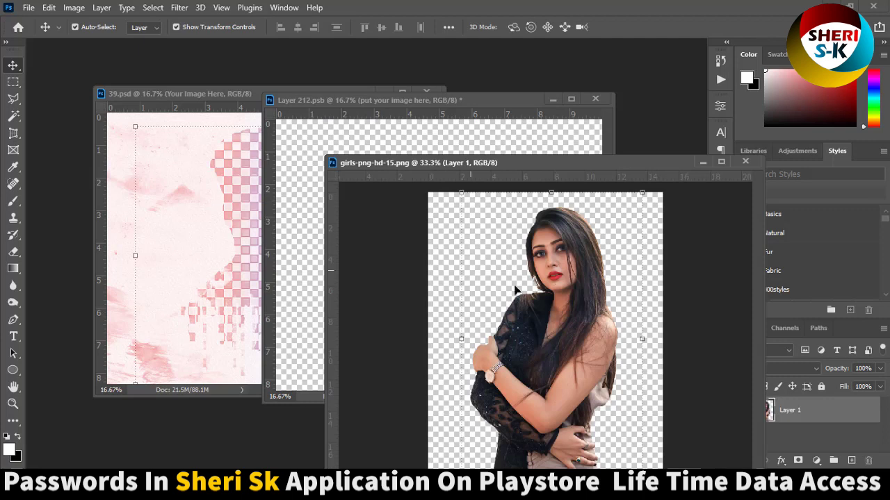
pyautogui.moveTo(500, 278)
pyautogui.mouseDown()
pyautogui.moveTo(316, 296)
pyautogui.moveTo(462, 281)
pyautogui.mouseUp()
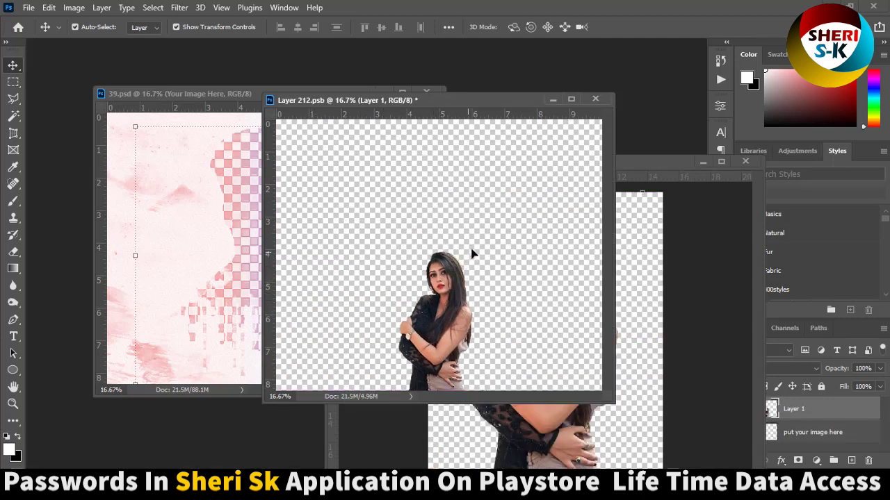
# Scale the woman up to fill more of the canvas and save the smart object
pyautogui.moveTo(477, 243); pyautogui.dragTo(508, 204)
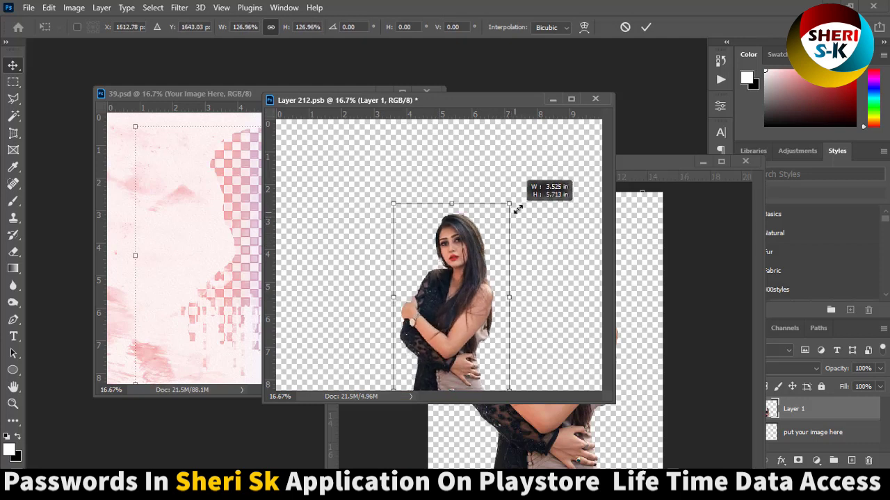
pyautogui.press('Return')
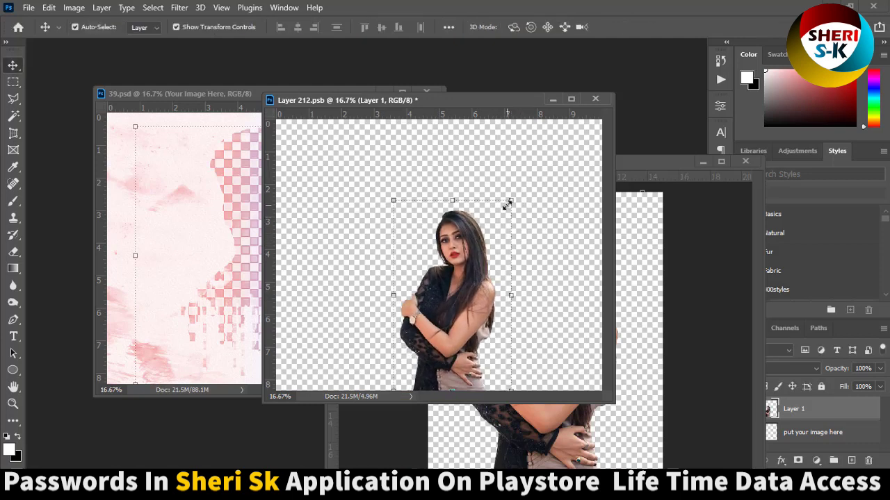
pyautogui.hotkey('ctrl', 's')
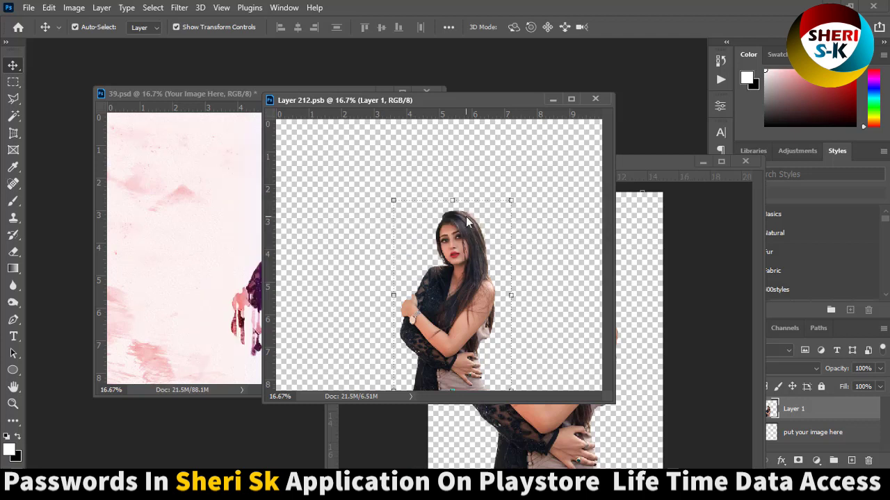
# Review 39's drip result, close it unsaved with Layer 212.psb, and open template 44
pyautogui.click(175, 96)
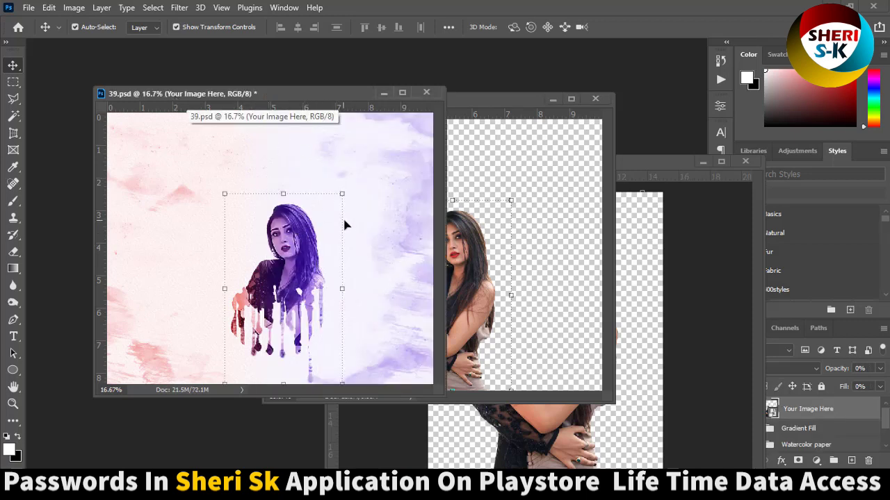
pyautogui.moveTo(439, 394); pyautogui.dragTo(475, 434)
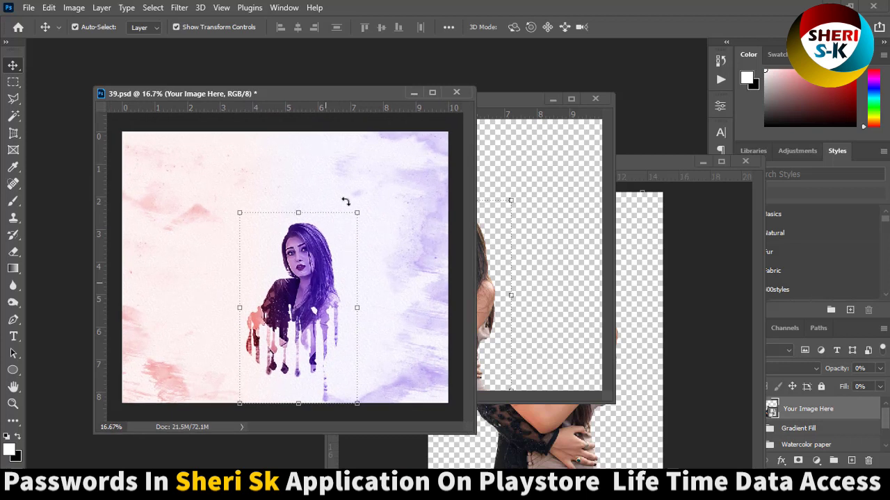
pyautogui.click(456, 92)
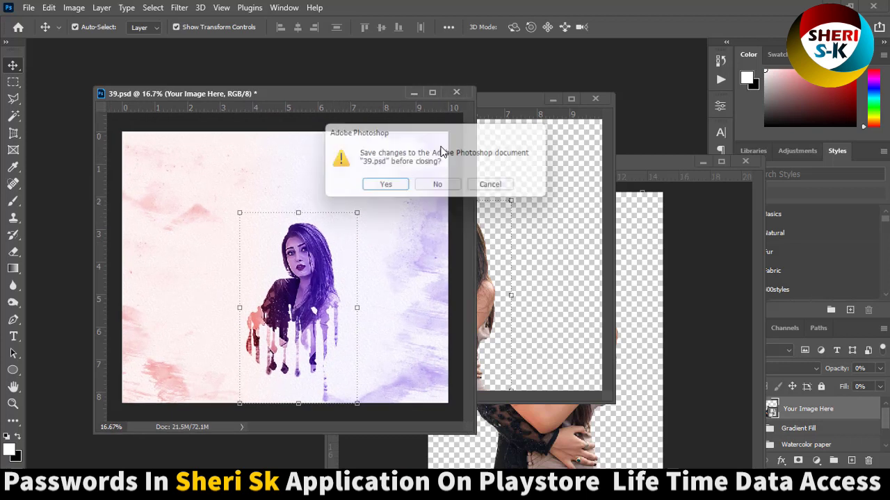
pyautogui.click(440, 186)
pyautogui.click(595, 100)
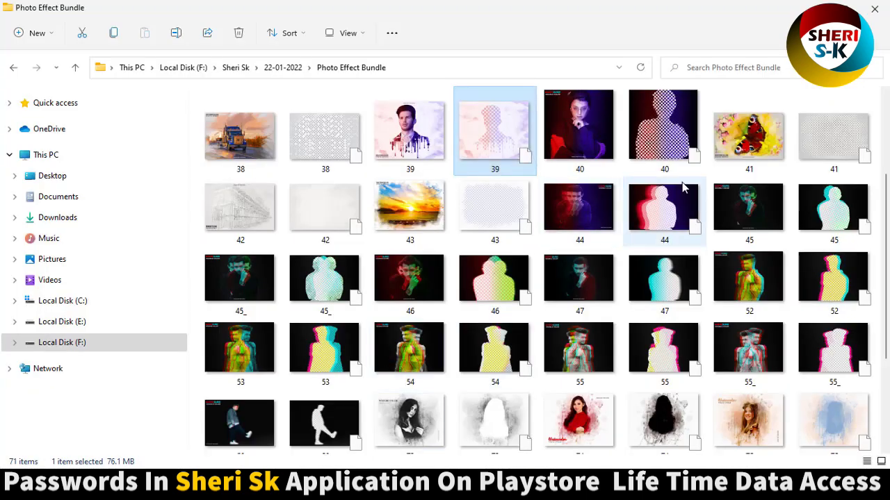
pyautogui.click(666, 223)
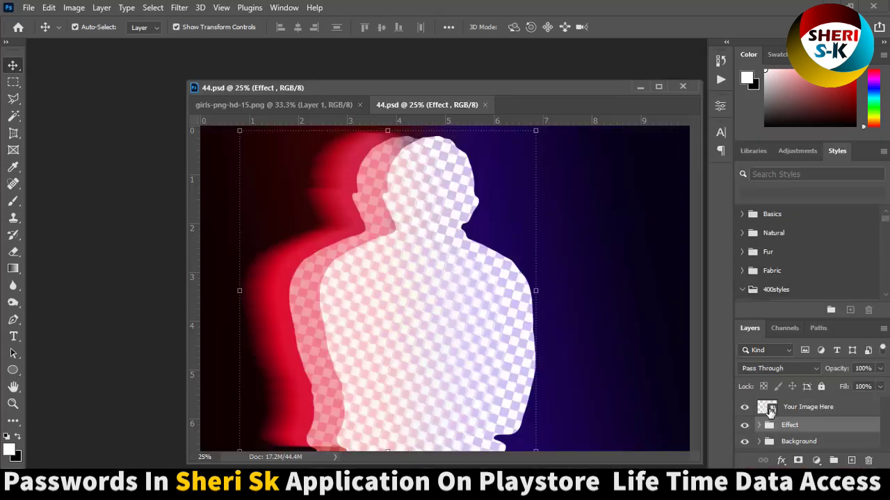
# Swap template 44's Remove This placeholder for the centred woman image and save the smart object
pyautogui.doubleClick(767, 410)
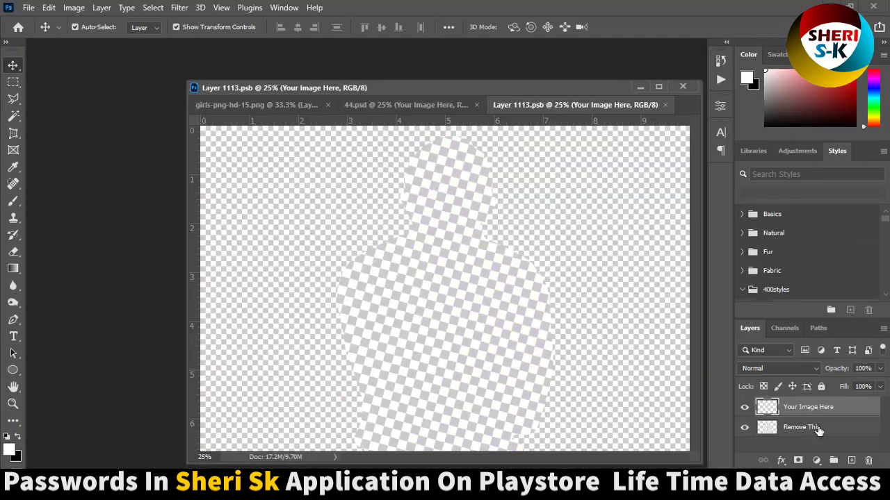
pyautogui.moveTo(818, 431); pyautogui.dragTo(868, 460)
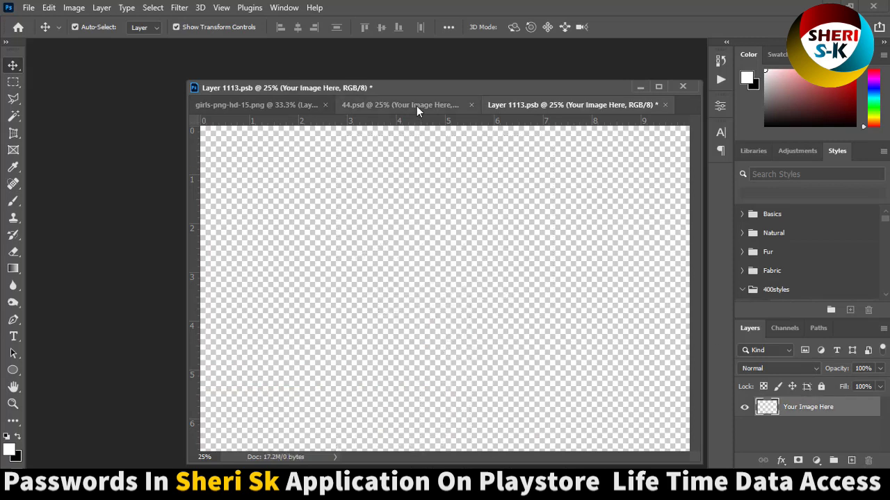
pyautogui.moveTo(264, 105); pyautogui.dragTo(597, 250)
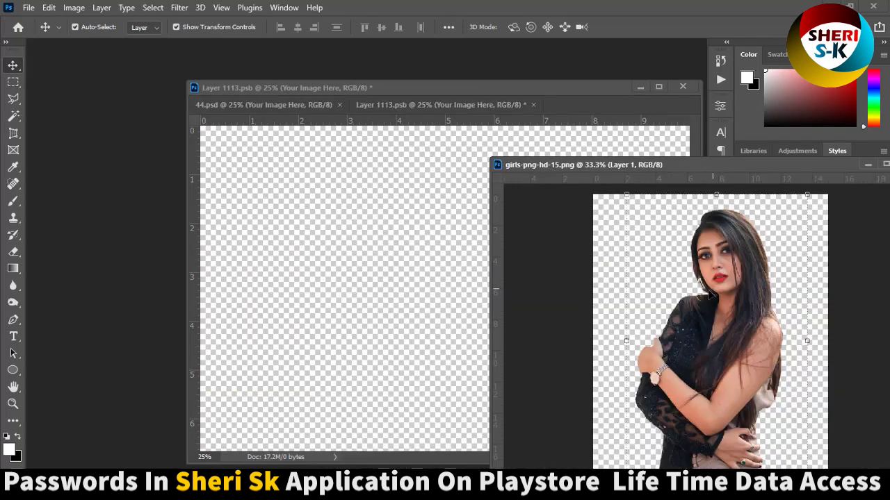
pyautogui.moveTo(710, 295)
pyautogui.mouseDown()
pyautogui.moveTo(427, 382)
pyautogui.moveTo(441, 319)
pyautogui.mouseUp()
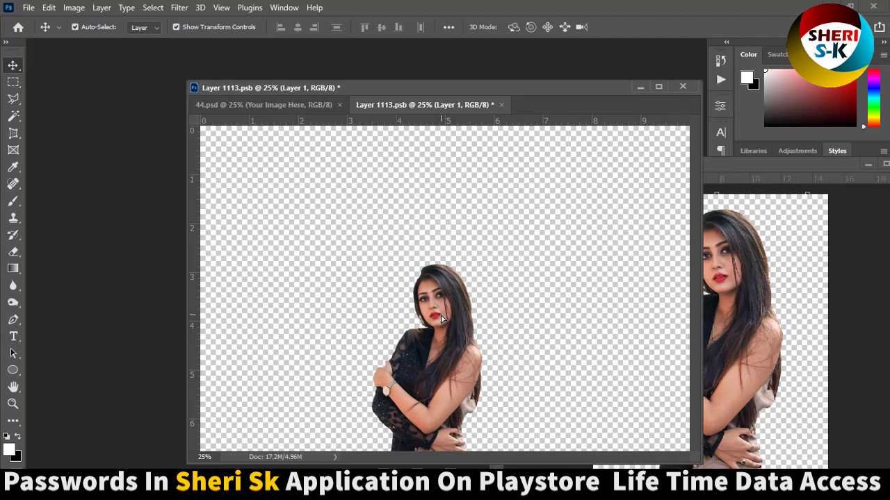
pyautogui.hotkey('ctrl', '-')
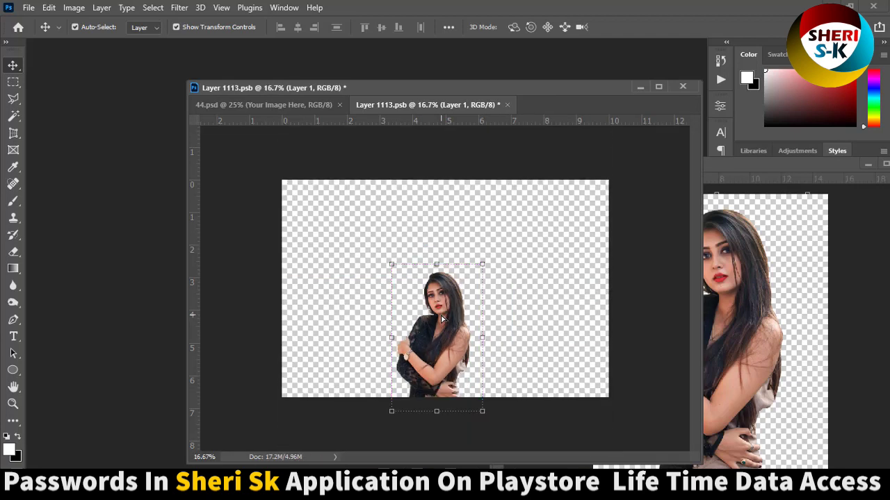
pyautogui.hotkey('ctrl', 's')
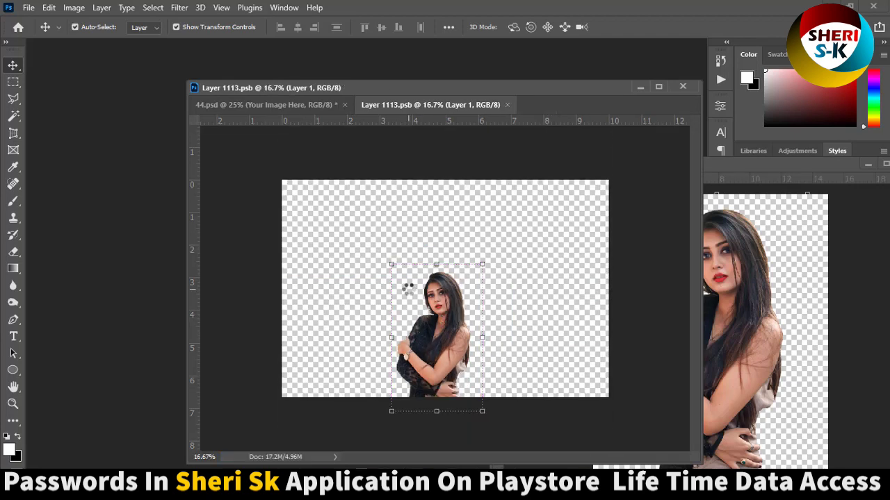
# Check the red-blue ghost result, then close 44.psd unsaved and the woman PNG
pyautogui.click(296, 105)
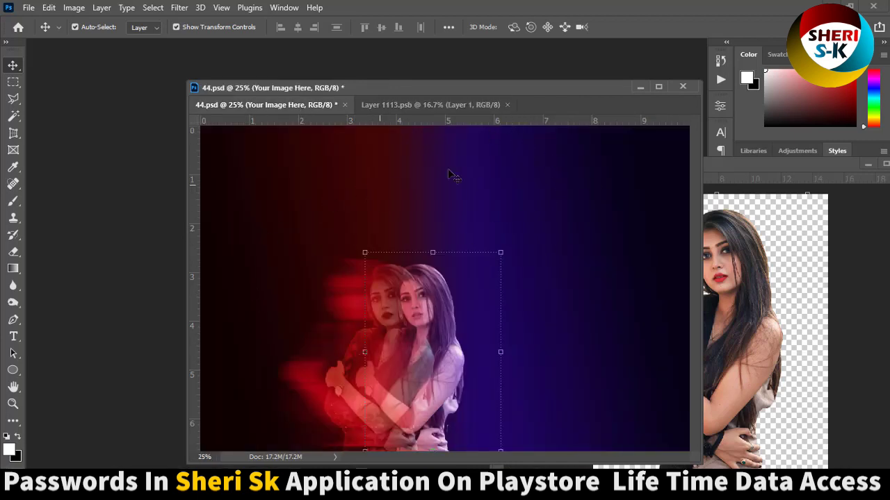
pyautogui.click(681, 87)
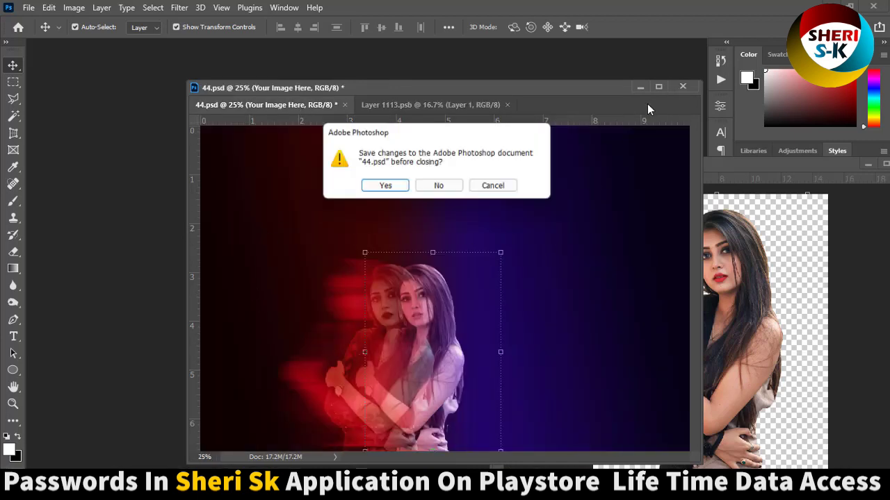
pyautogui.click(449, 187)
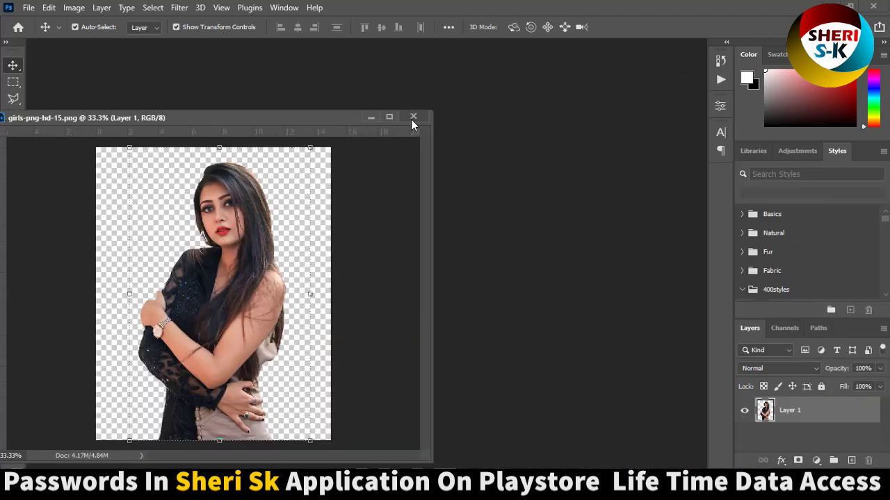
pyautogui.click(411, 119)
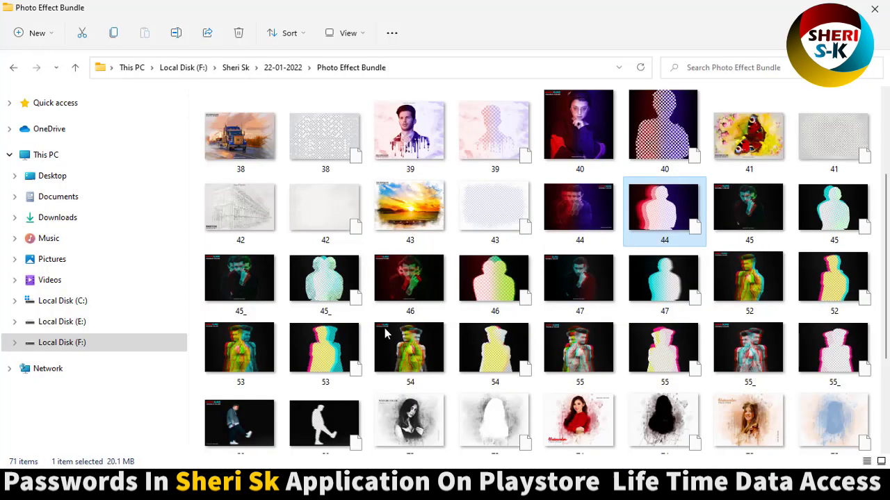
# Scroll the Photo Effect Bundle thumbnails down to templates 45 through 82, including 73
pyautogui.scroll(3, 410, 292)
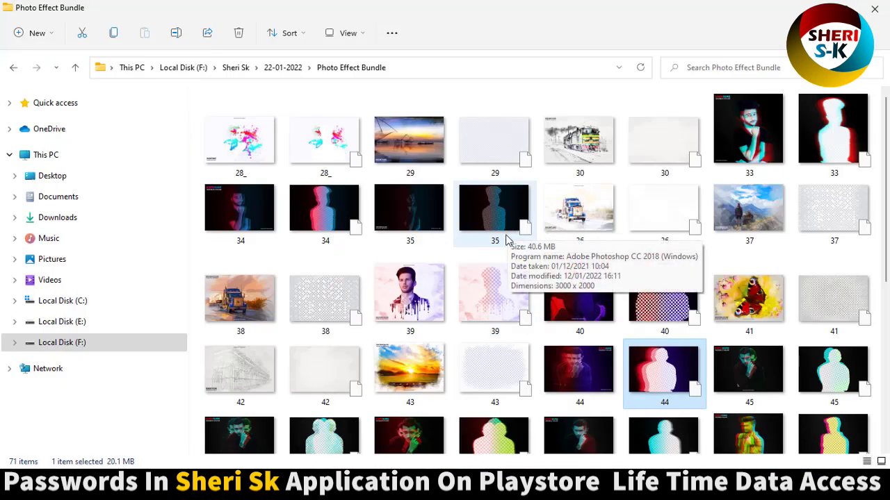
pyautogui.scroll(-5, 508, 237)
pyautogui.moveTo(493, 251)
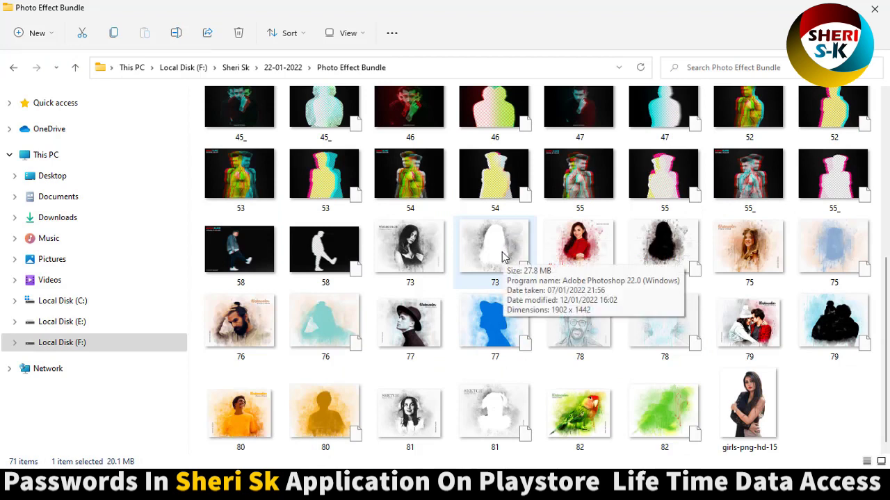